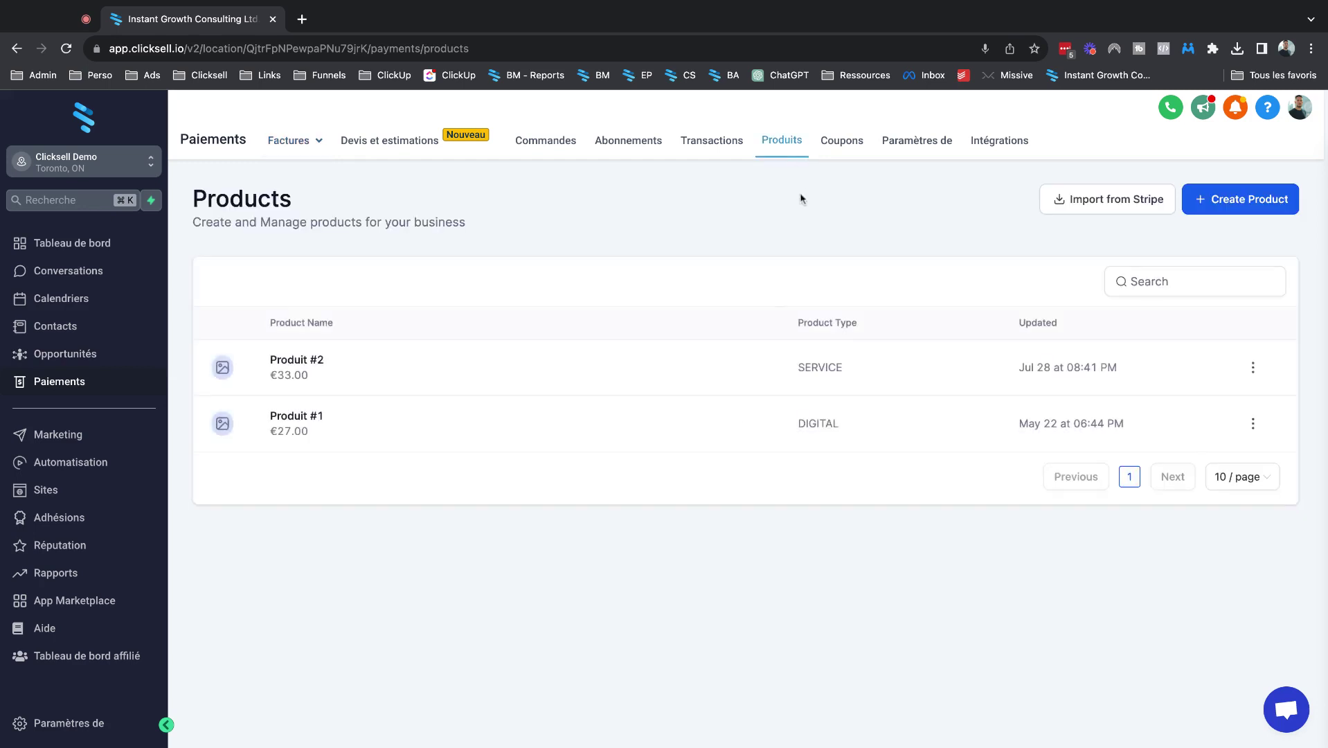
Start creating a new product and name it "Mon super produit"
click(1246, 206)
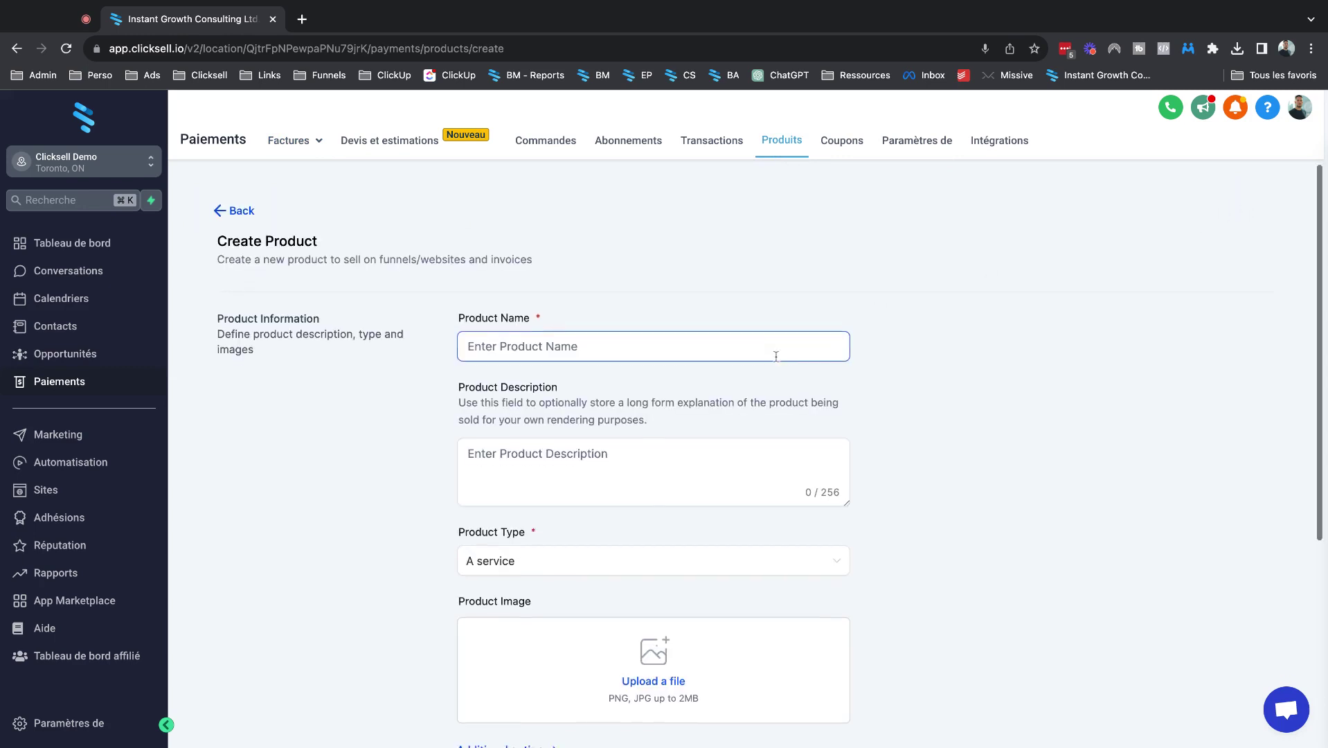
scroll(775, 356, down, 5)
scroll(776, 357, up, 5)
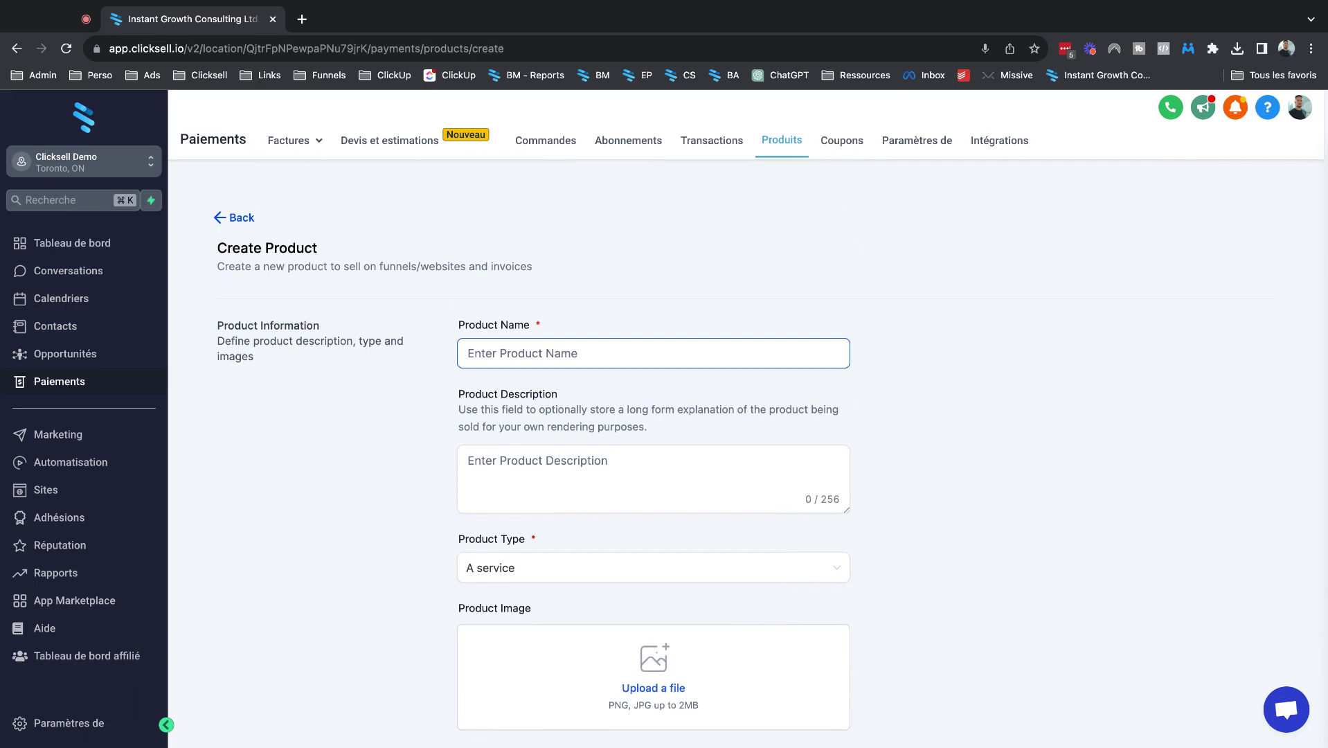
text(Mon super produit)
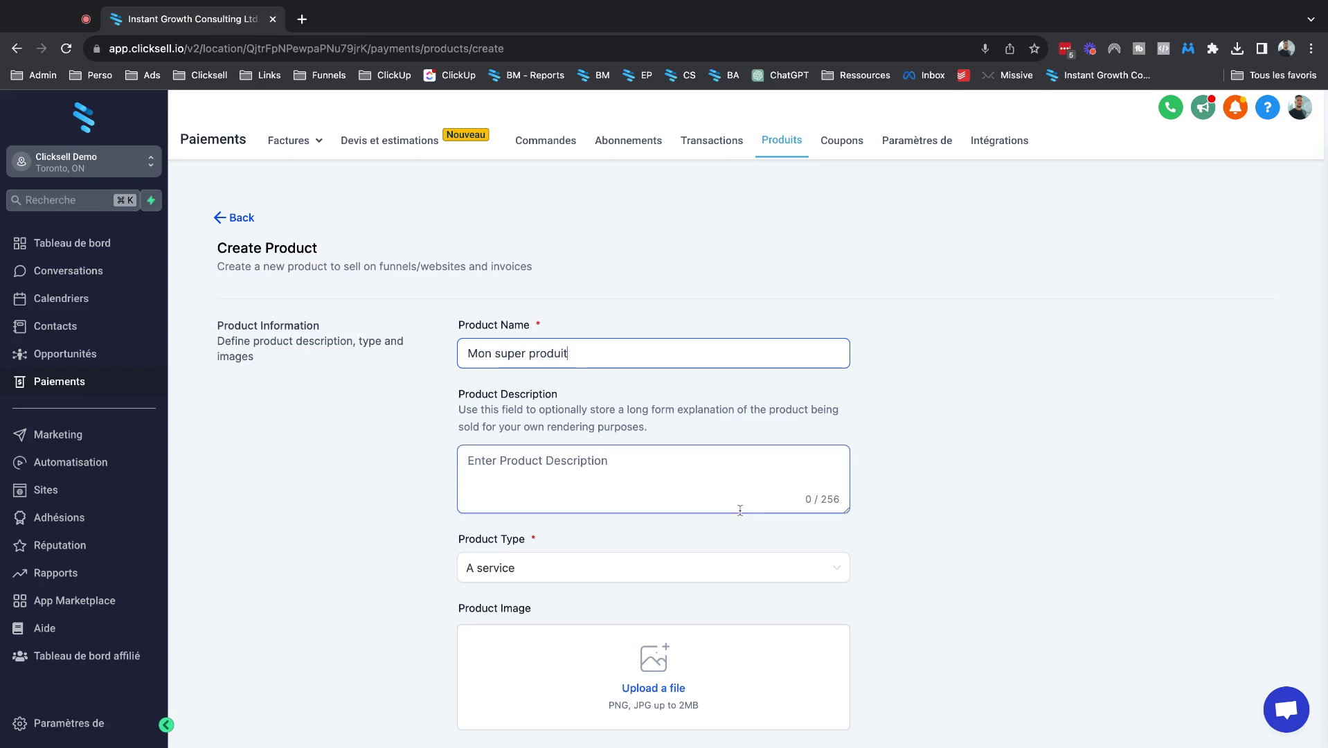
Enter the product description "Expliquer en quoi consiste le produit", leaving the suggested style correction unapplied
scroll(741, 506, down, 2)
click(649, 398)
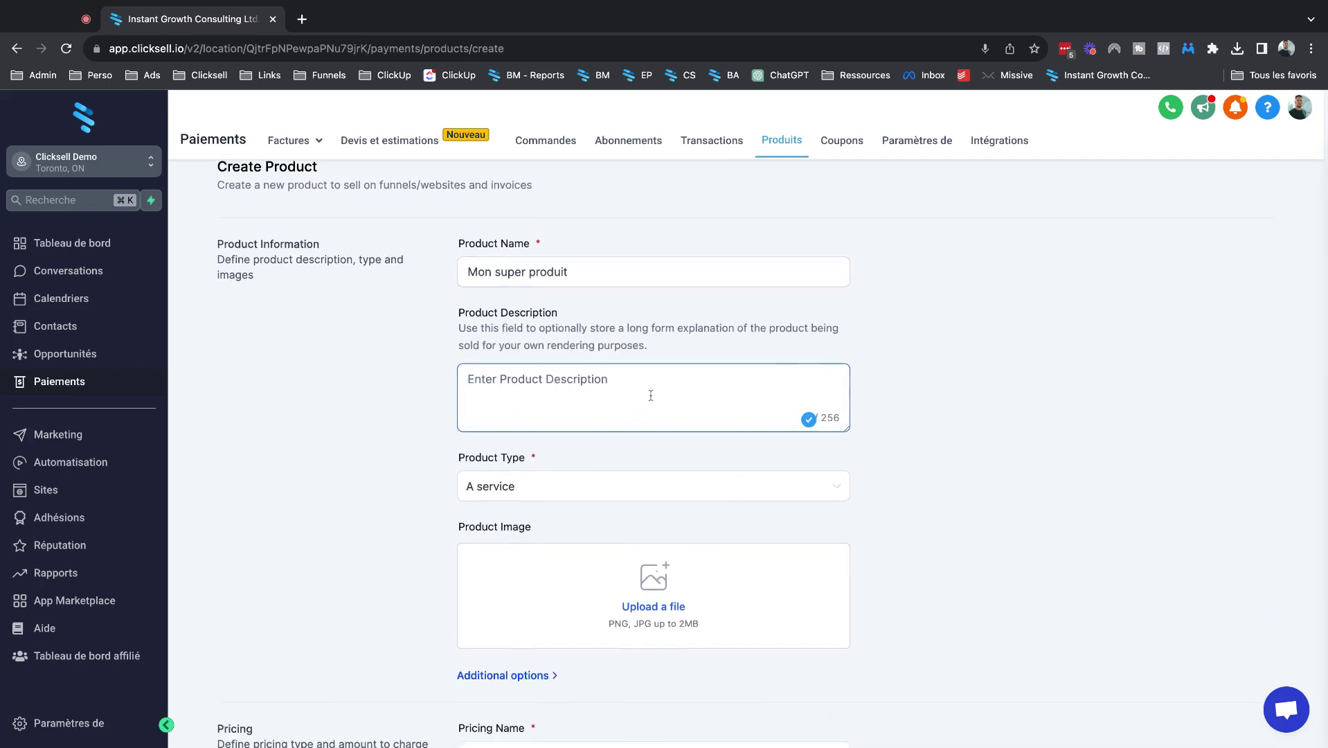
scroll(669, 463, down, 1)
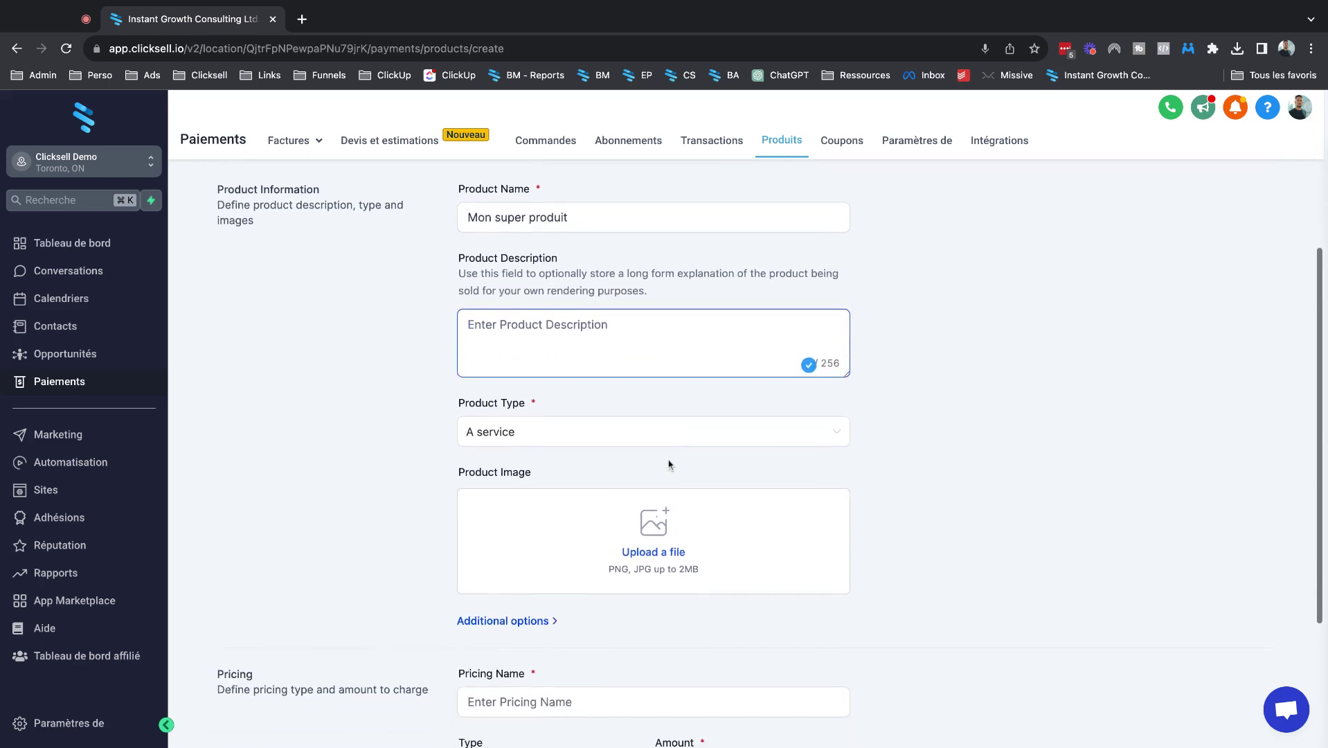
text(E)
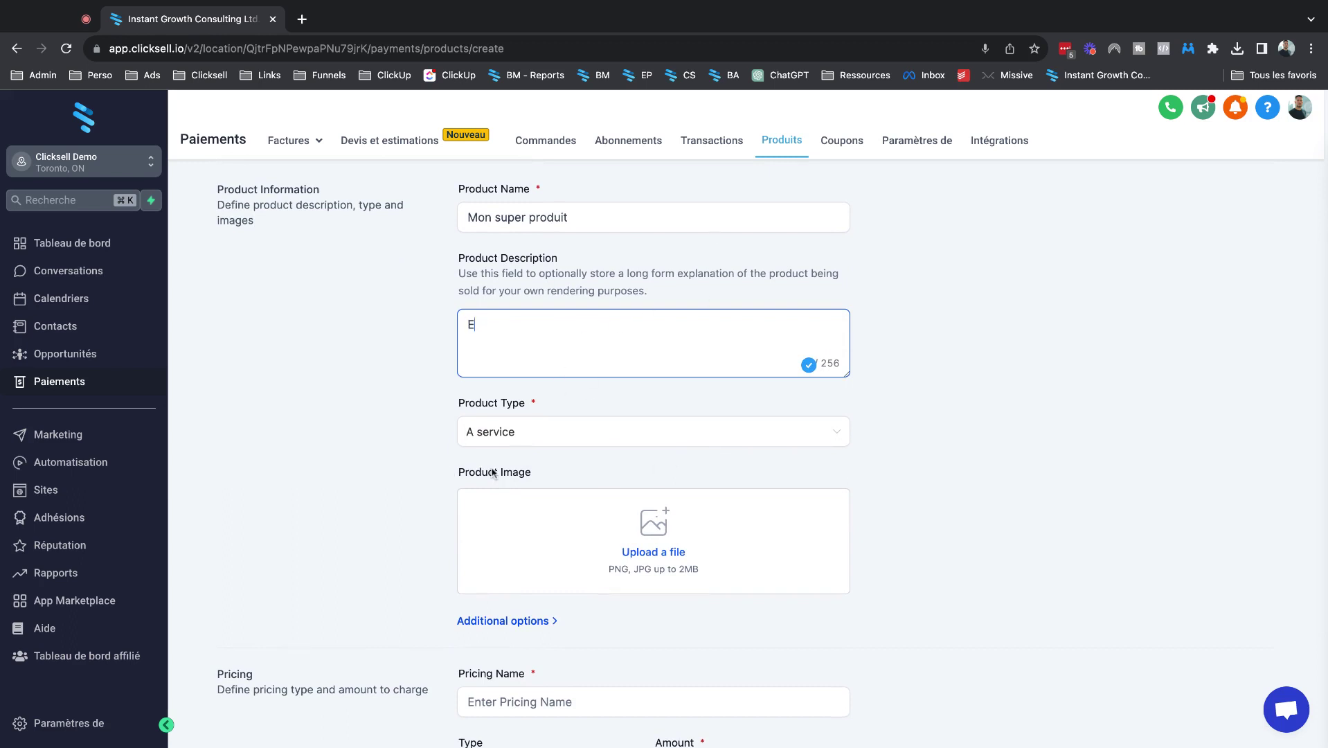
text(xpliquer en quoi consiste )
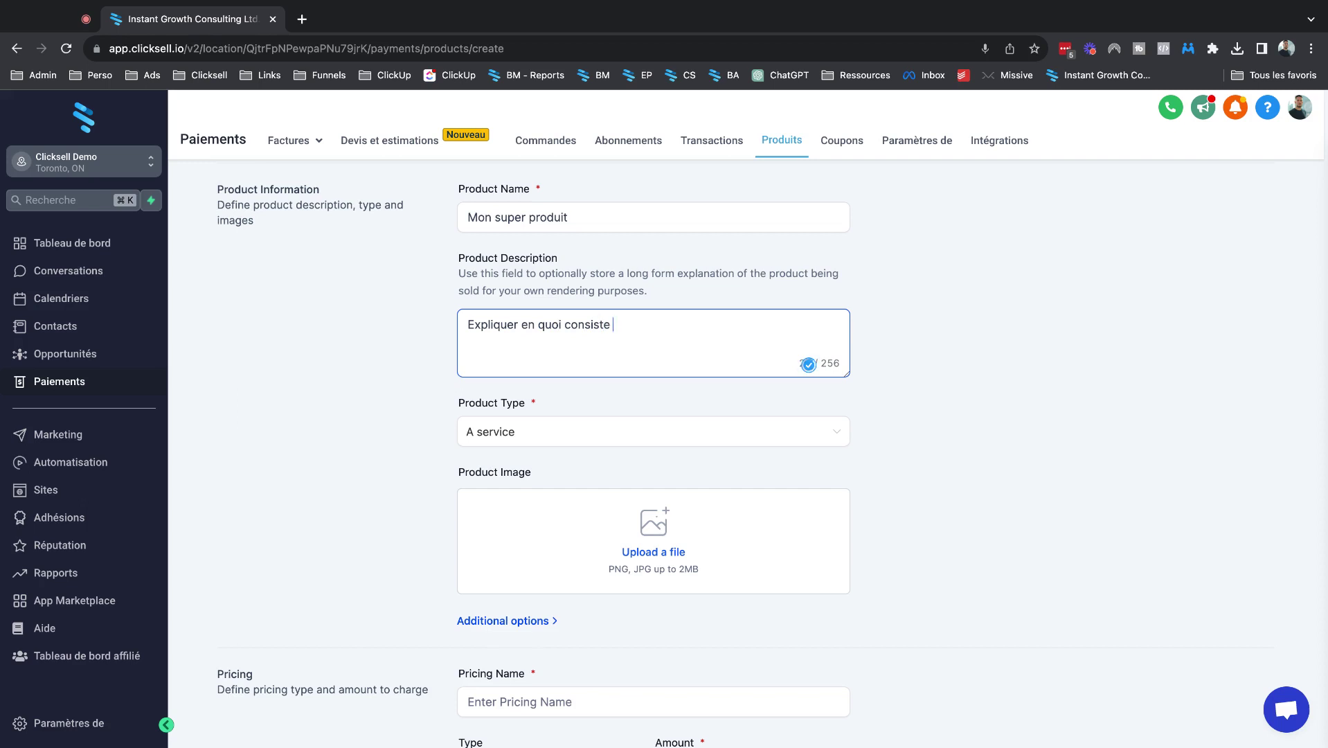
text(le produit)
click(558, 338)
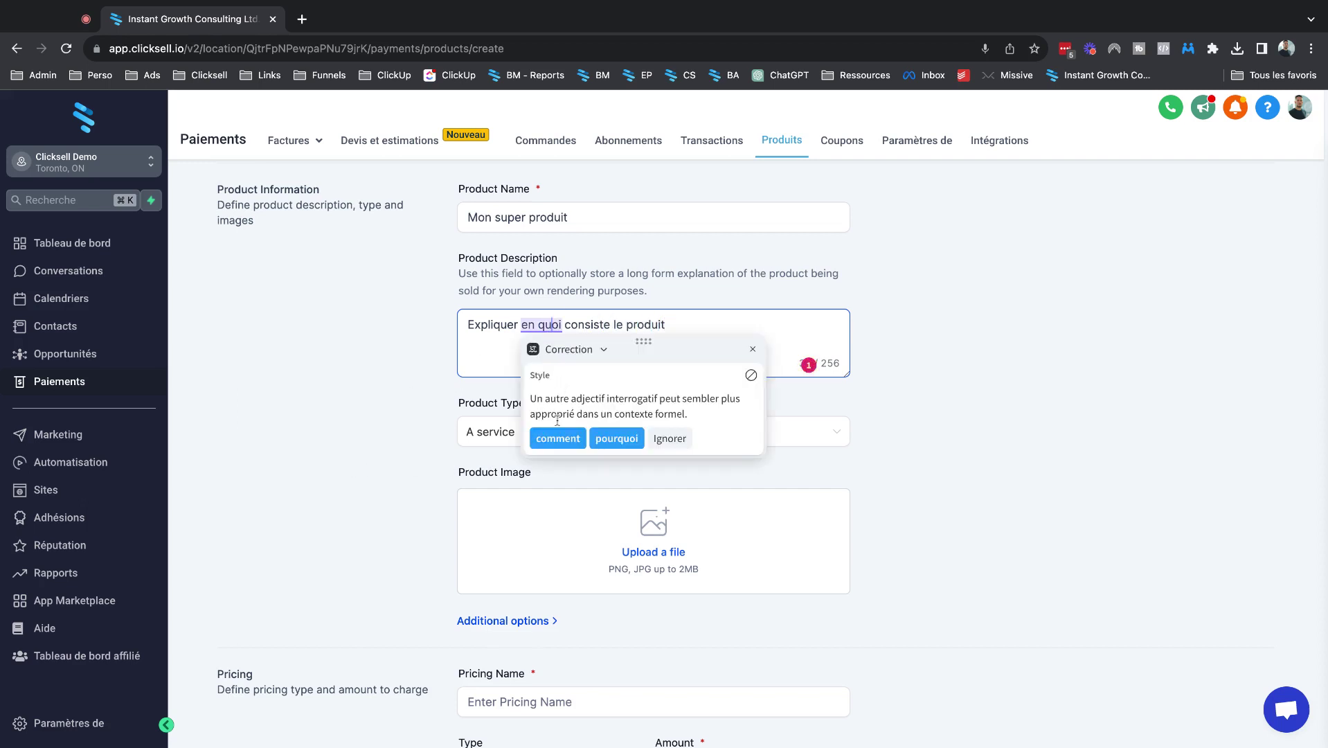
click(726, 296)
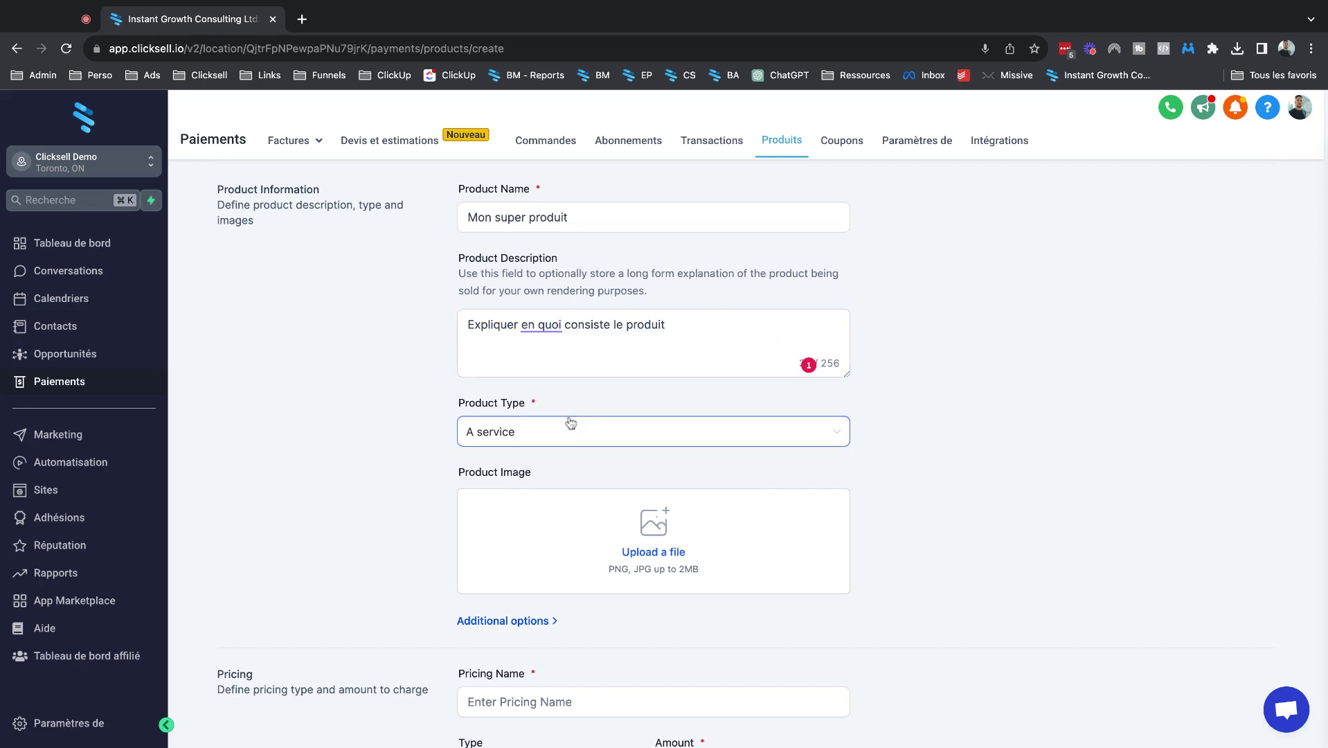
Set the product type to Digital goods
scroll(551, 430, down, 1)
click(558, 357)
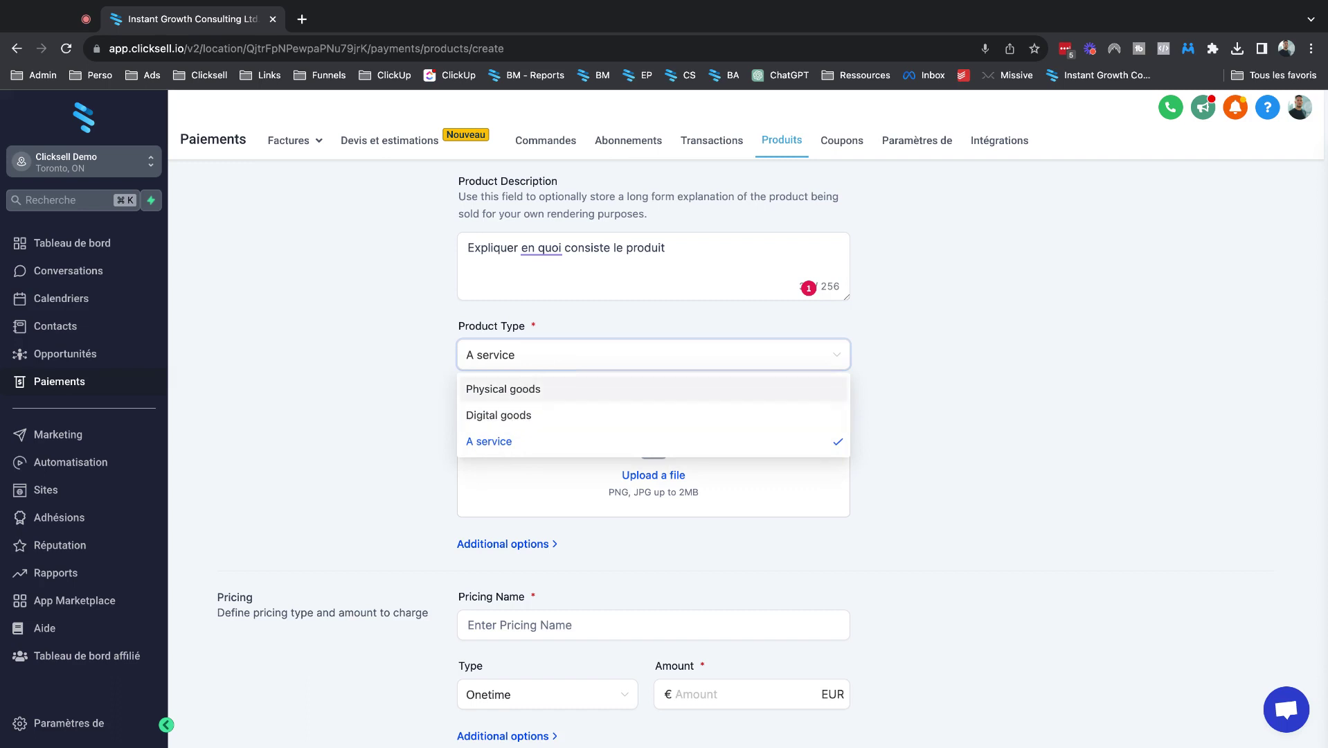
click(513, 418)
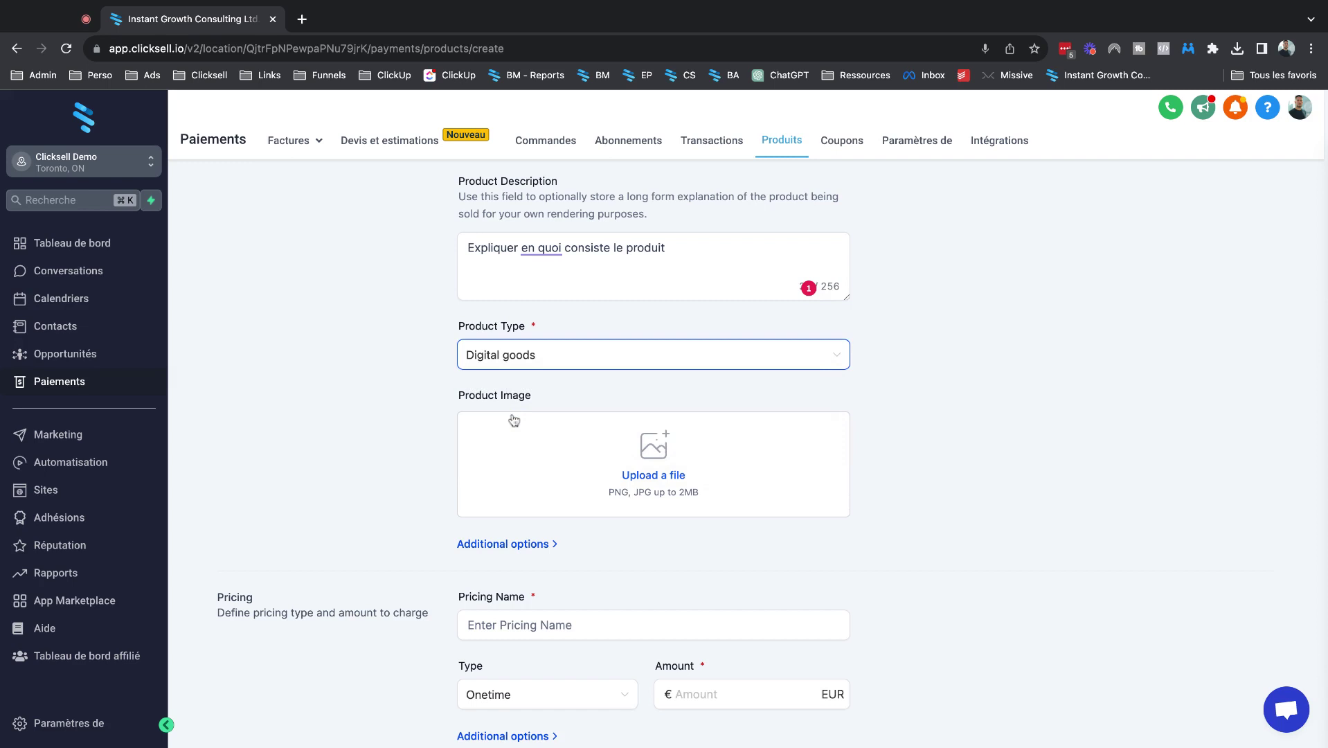
Show the product's additional options and set the statement descriptor to "Mon super produit"
scroll(419, 495, down, 2)
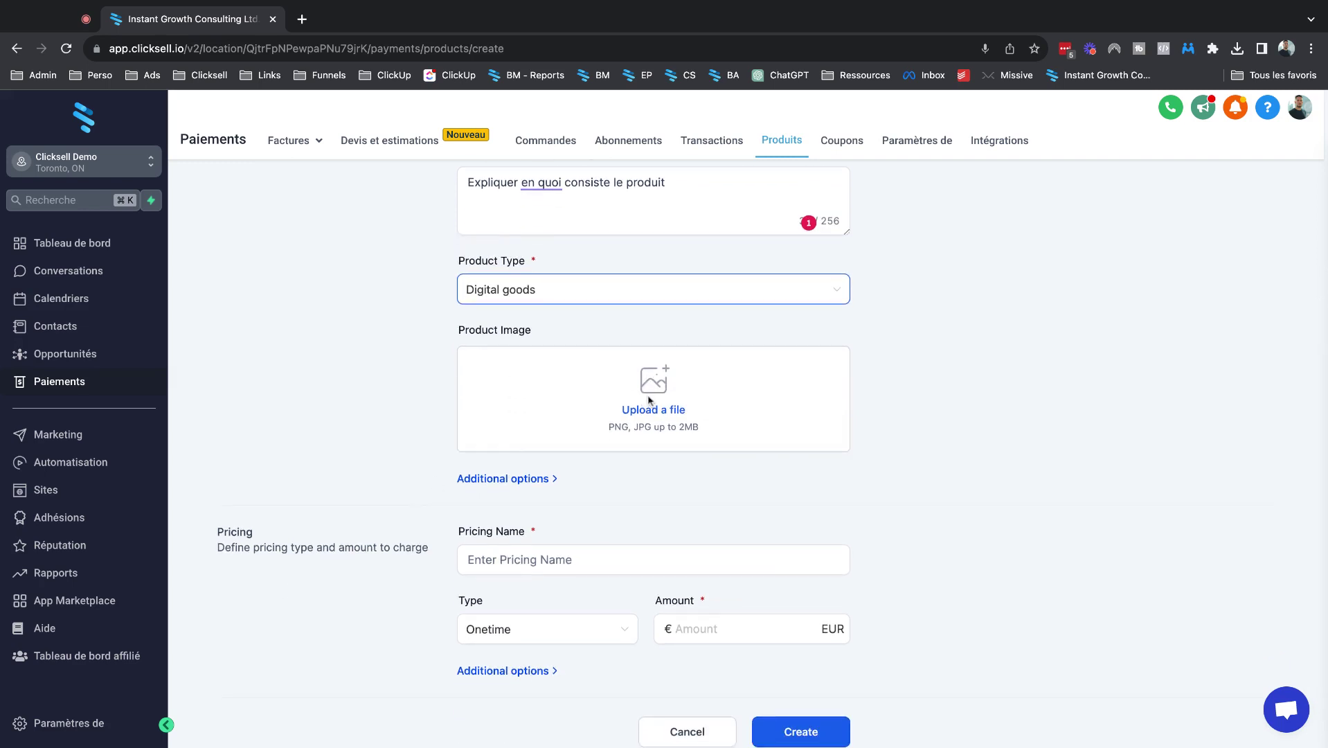
click(496, 485)
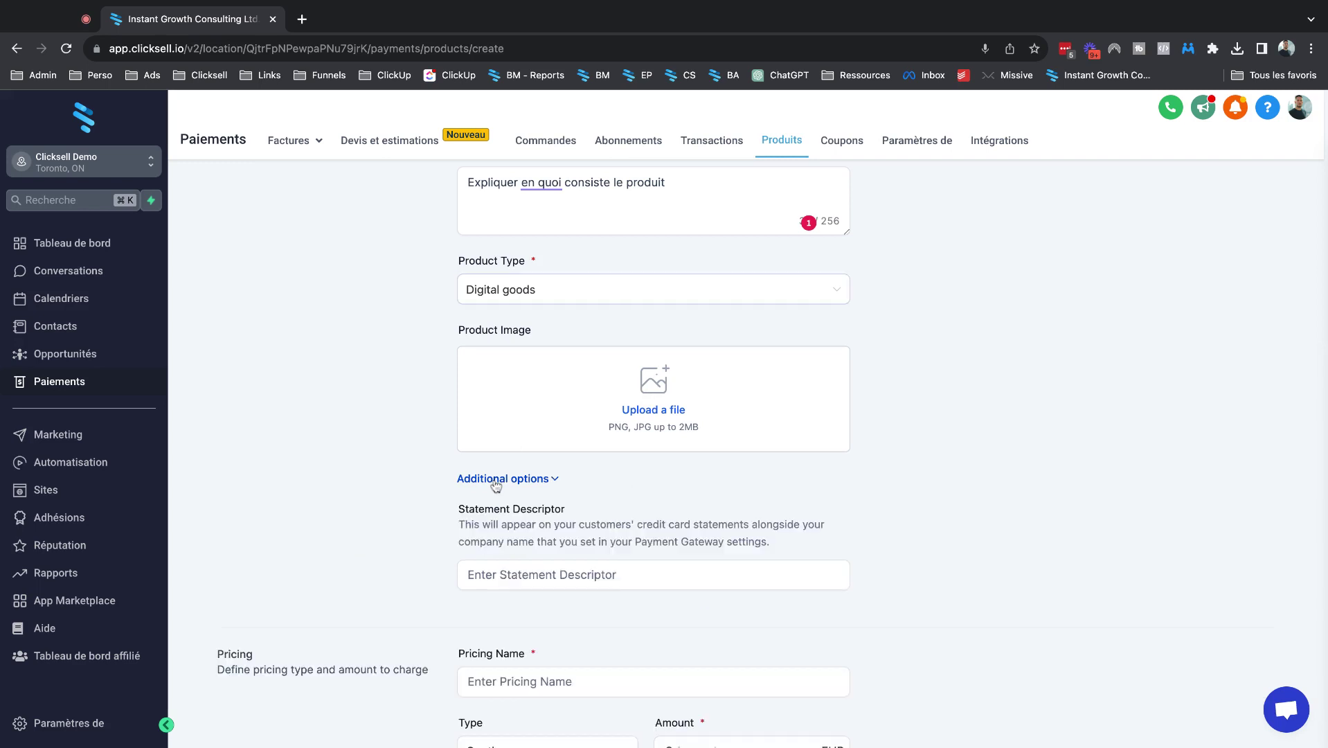
scroll(531, 470, down, 1)
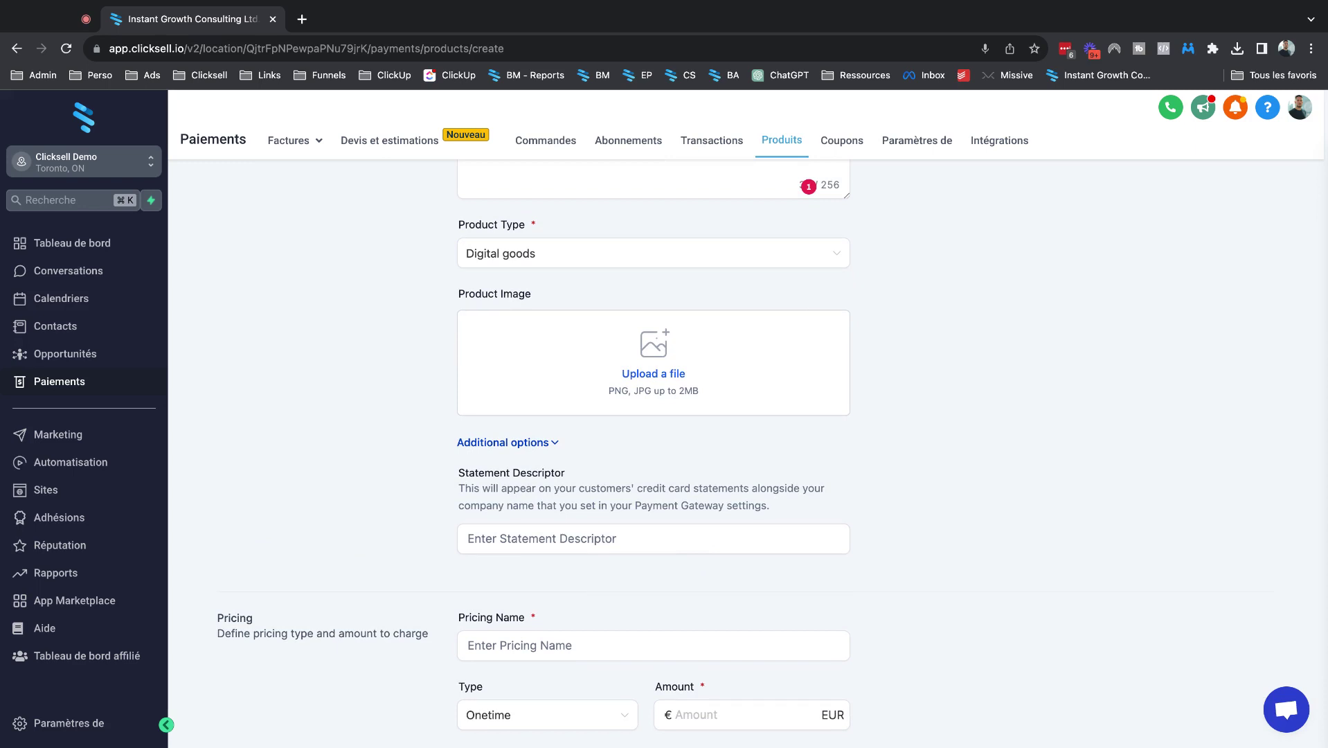
scroll(653, 450, up, 1)
click(653, 543)
text(M)
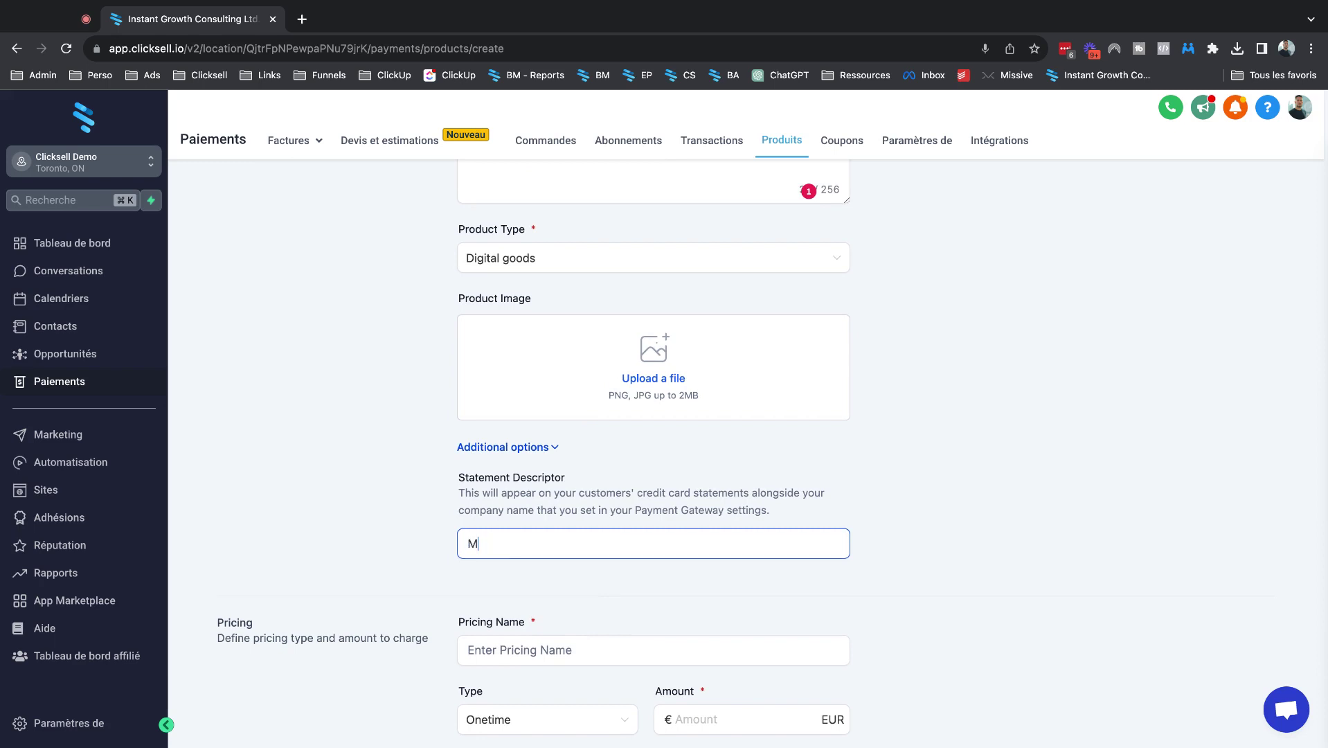
text(on super produit)
Name the price "Mon super produit 97€" and set it as a one-time amount of 97 EUR
scroll(489, 578, down, 3)
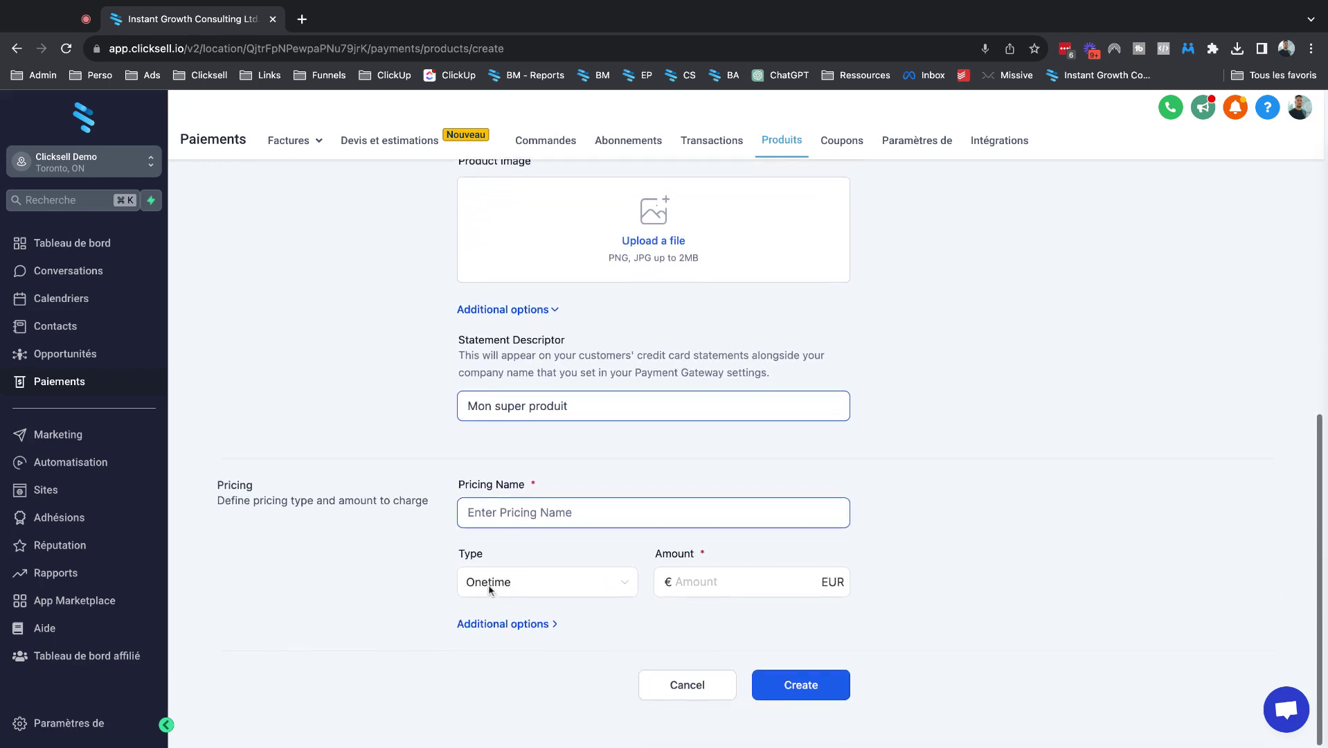
click(530, 511)
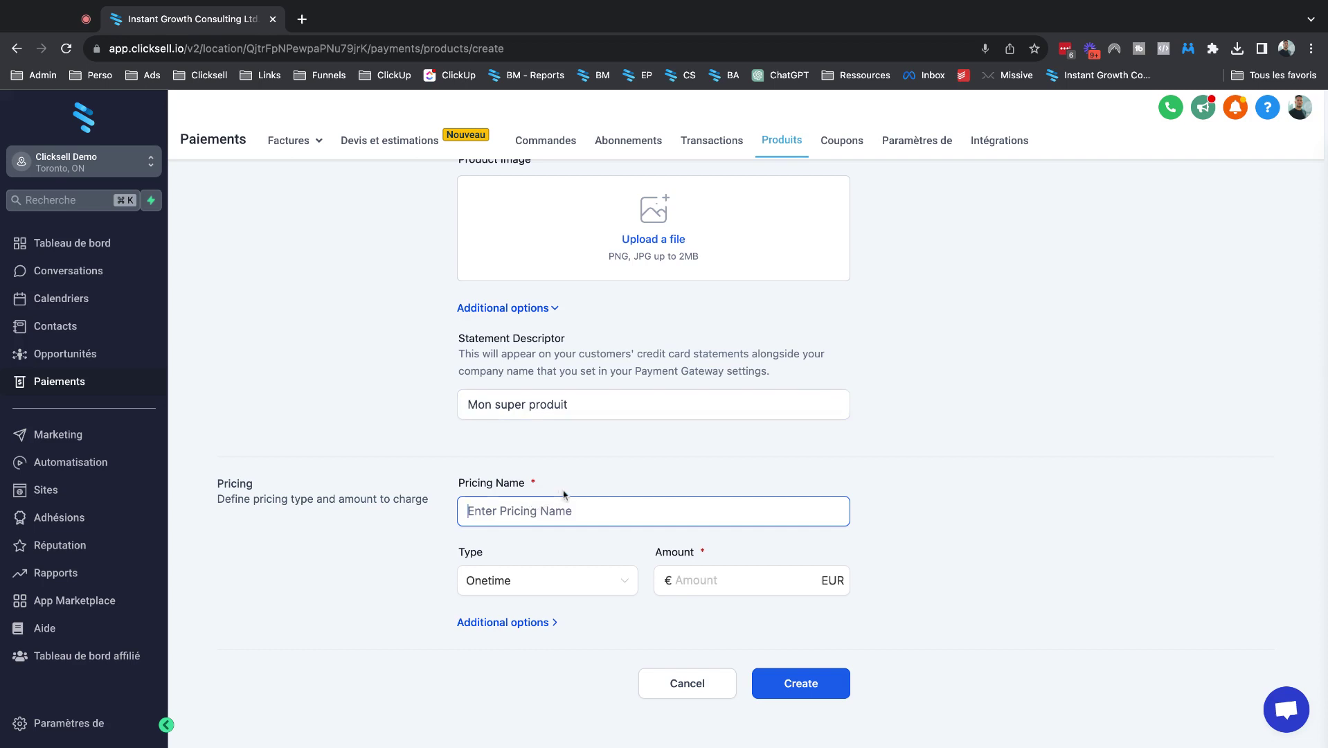
text(Mon super produit 97€)
click(513, 576)
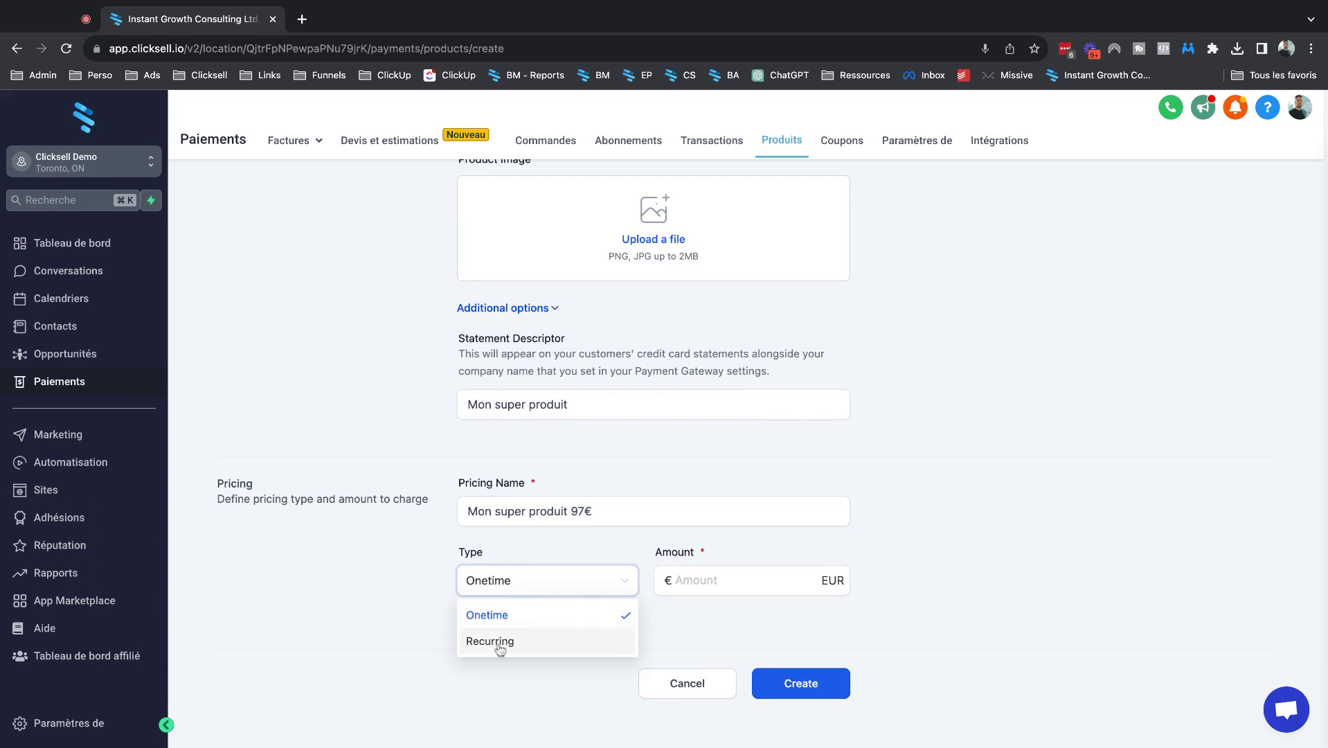
click(446, 618)
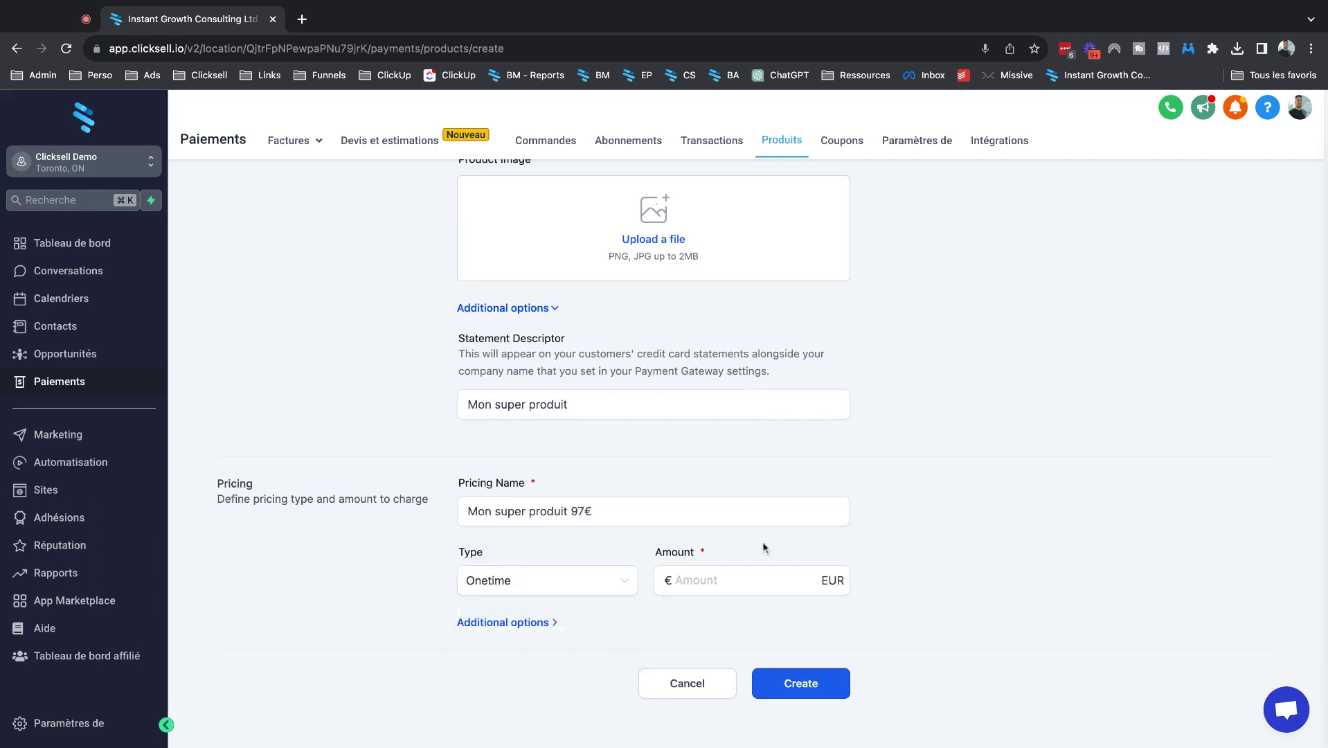
click(746, 577)
text(97)
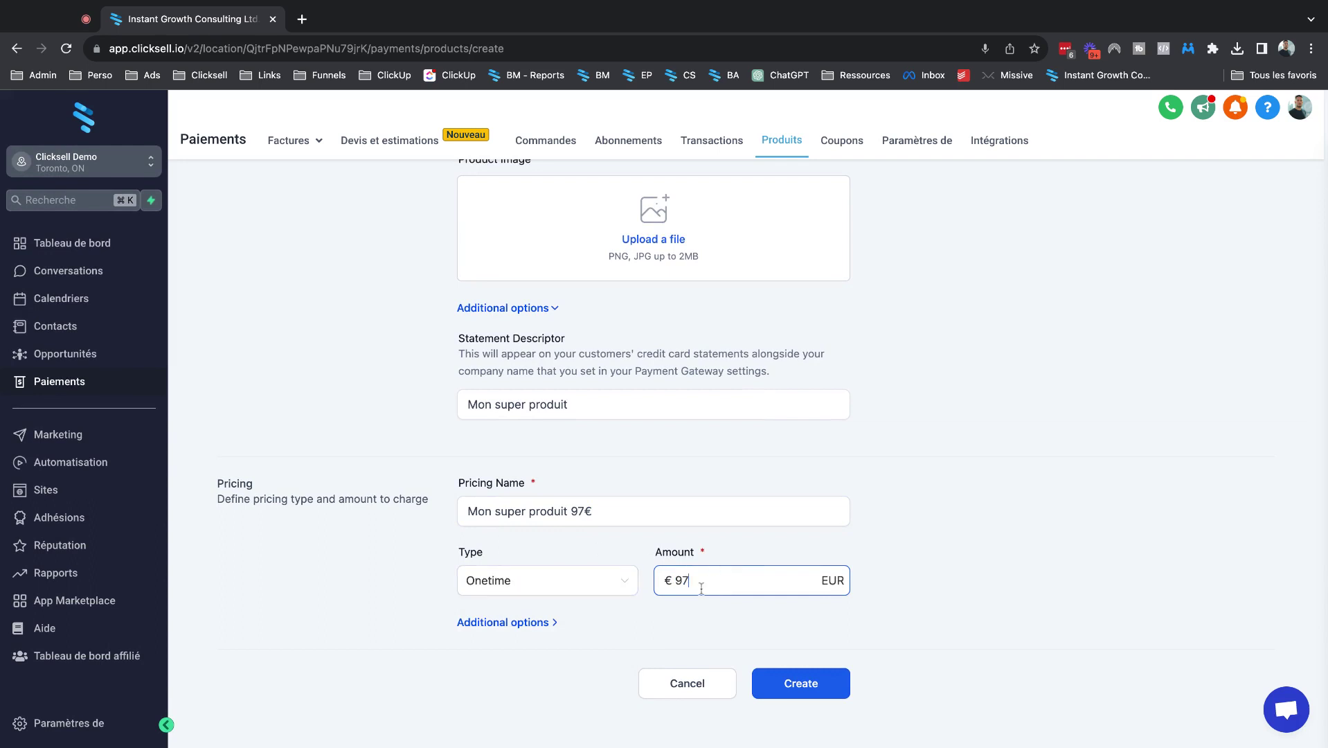
click(938, 546)
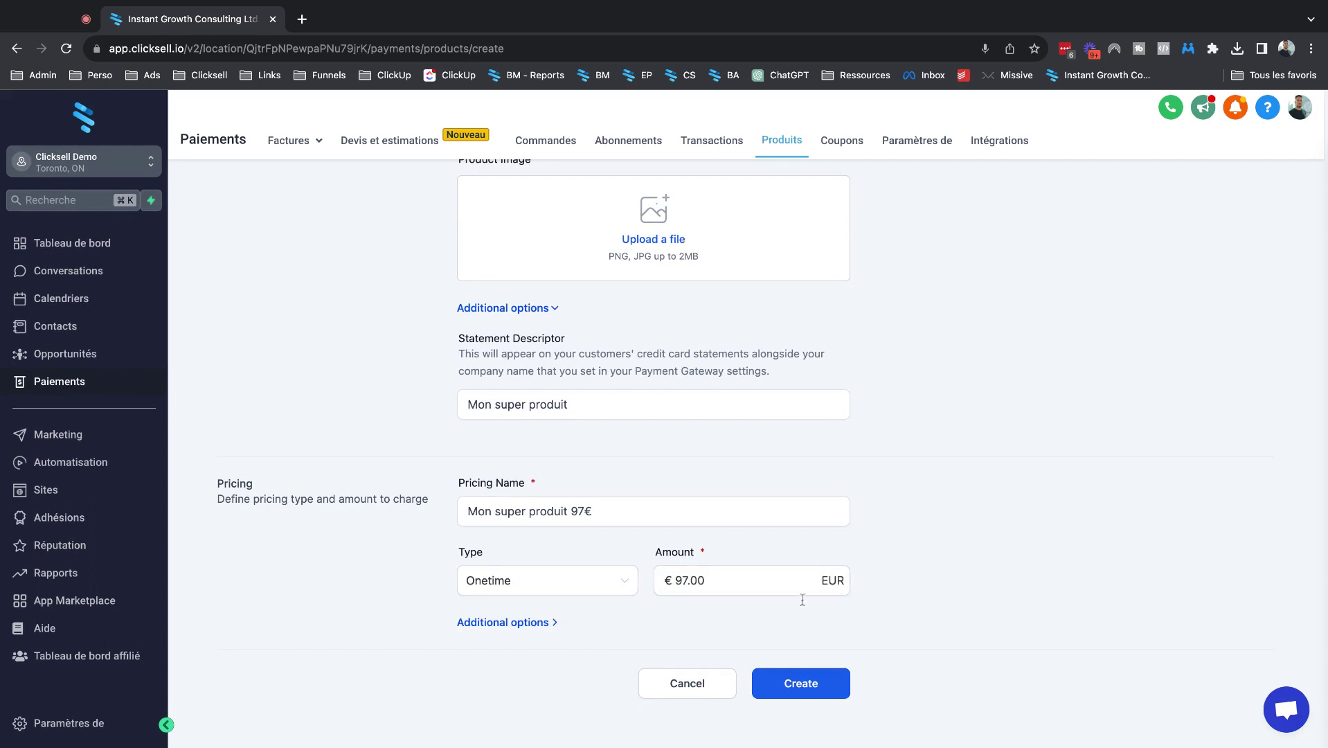
Show the pricing's additional options and enter the price description "Paiement en une fois"
click(526, 623)
scroll(527, 625, down, 3)
click(536, 504)
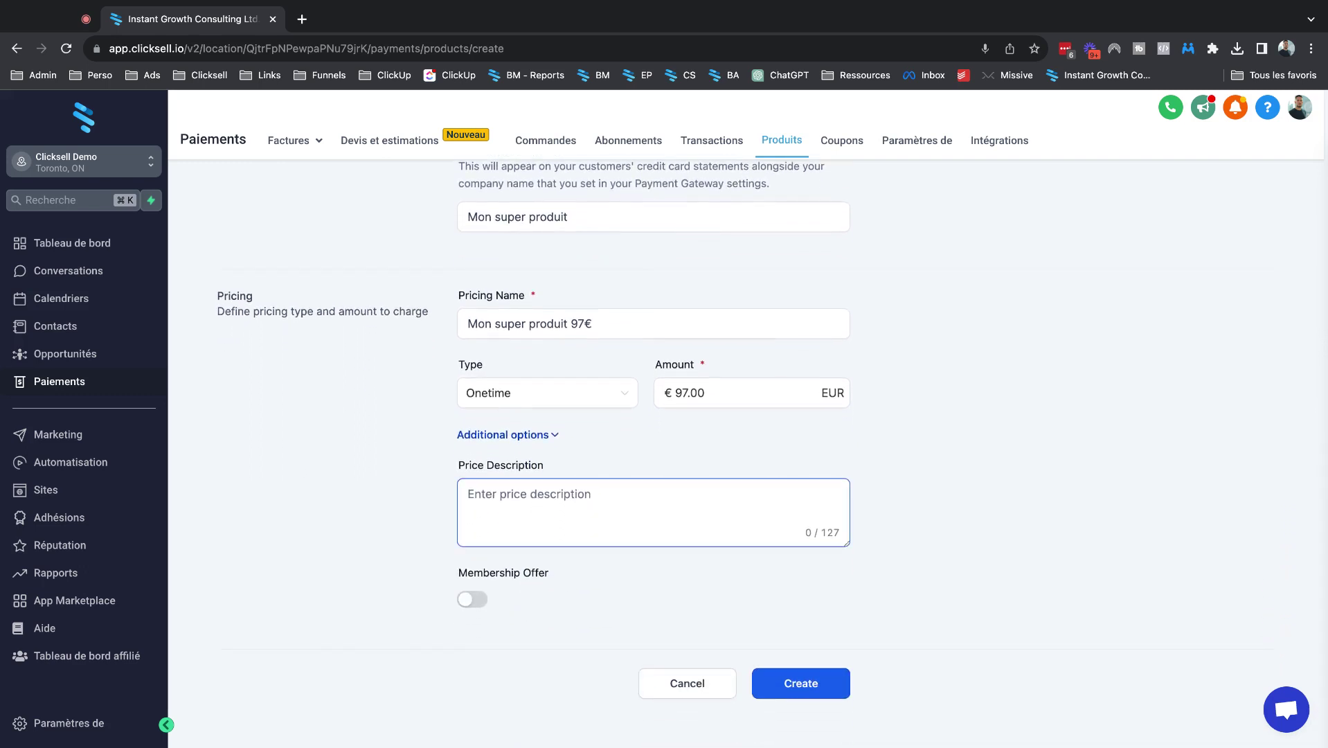
text(Paiemen)
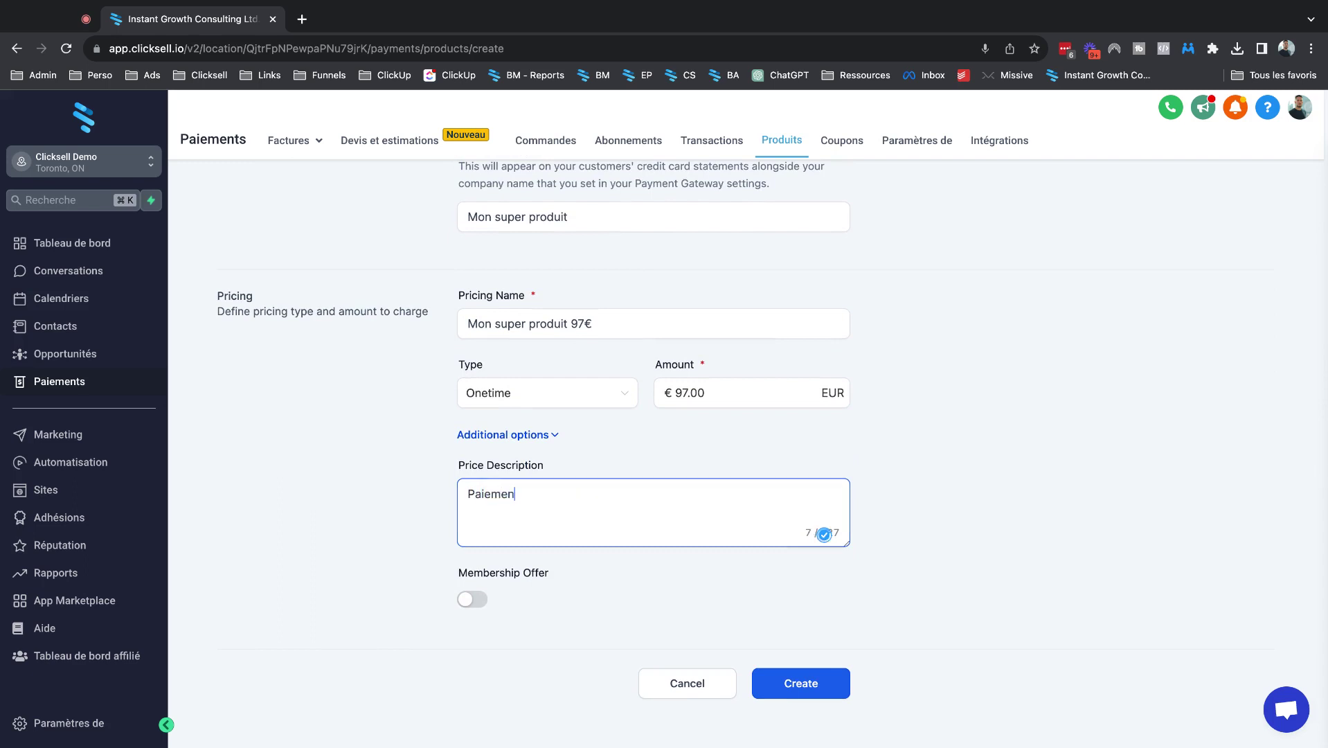
text(t en une fois)
Review the completed product fields and enable the membership offer for this price
scroll(627, 363, up, 7)
scroll(608, 353, up, 2)
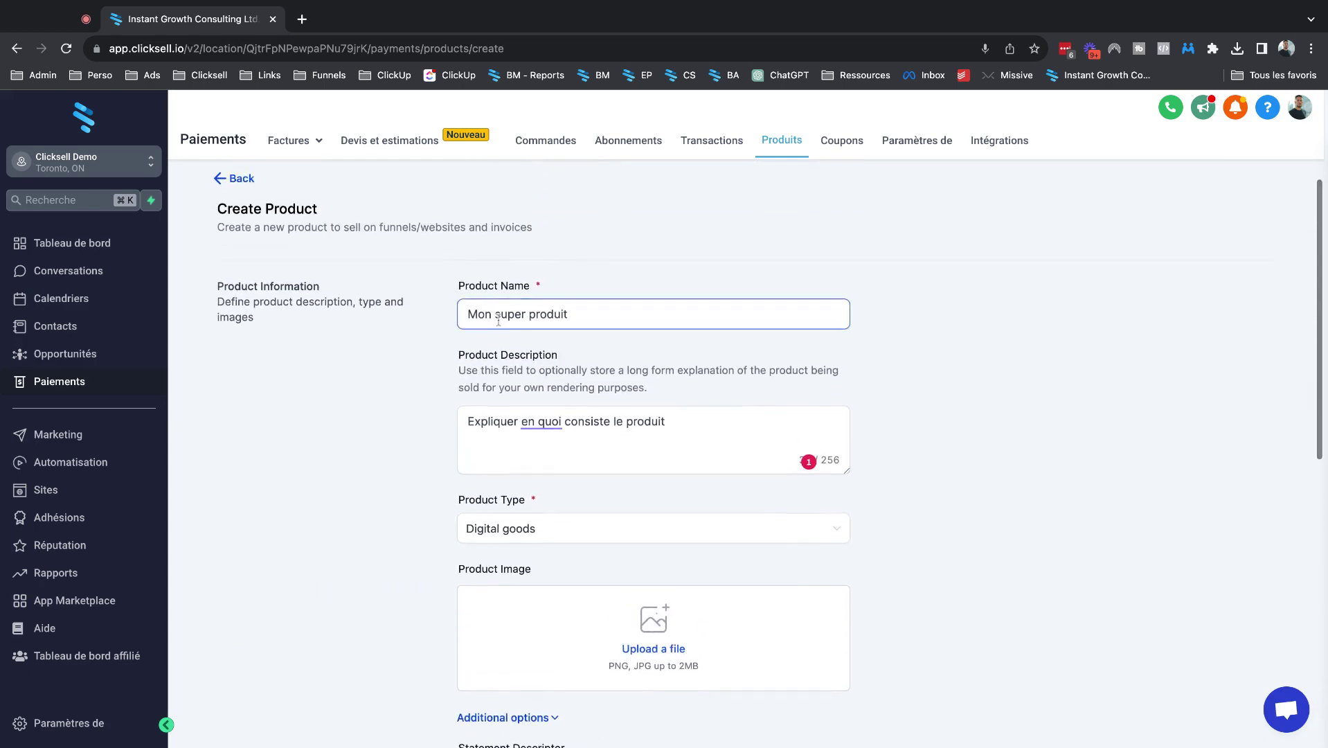
scroll(494, 322, down, 6)
scroll(493, 322, down, 1)
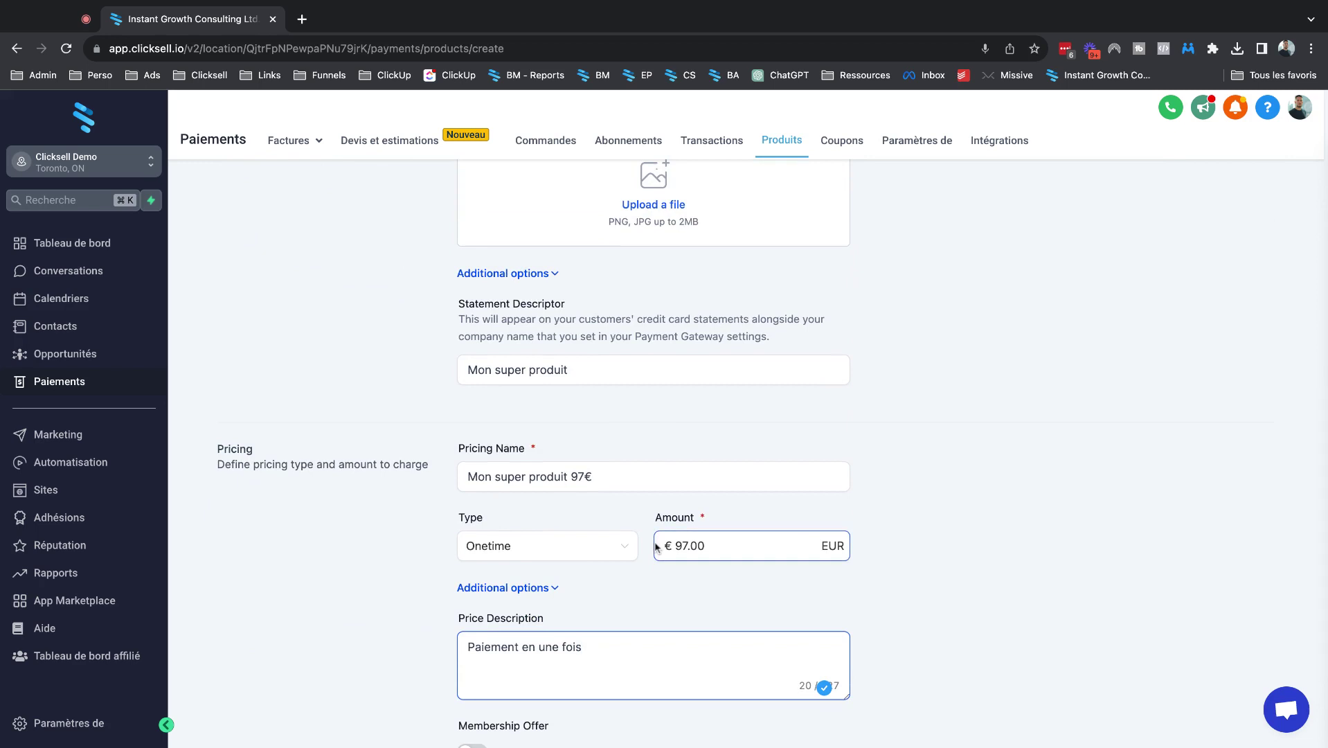
scroll(656, 547, down, 3)
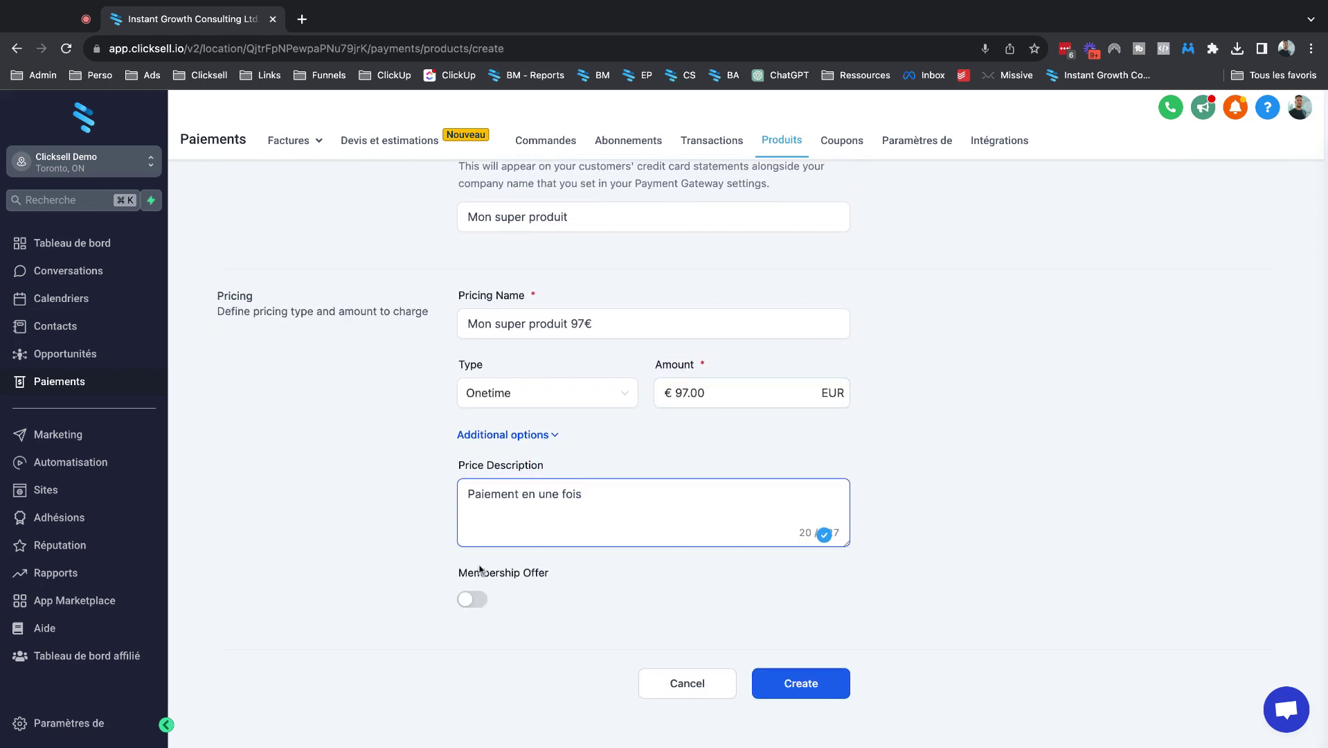
click(474, 600)
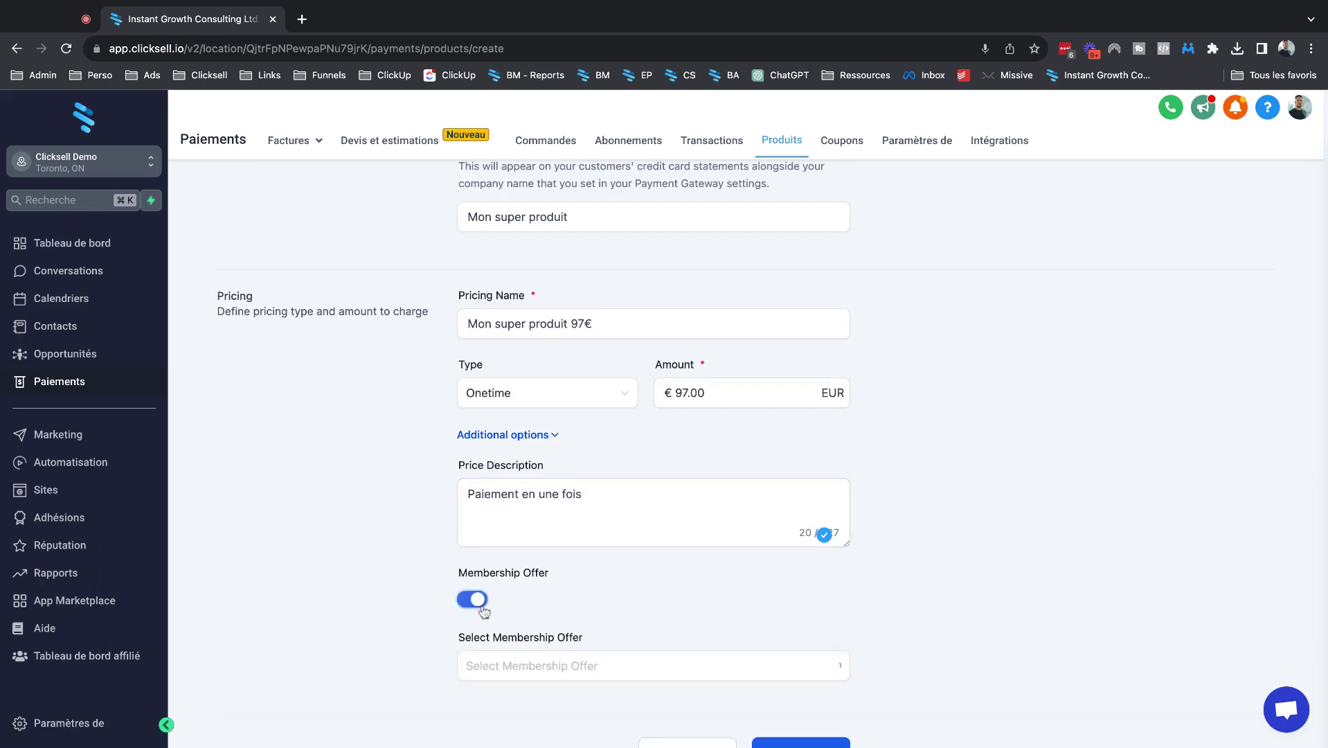
scroll(490, 621, down, 1)
click(497, 609)
click(506, 612)
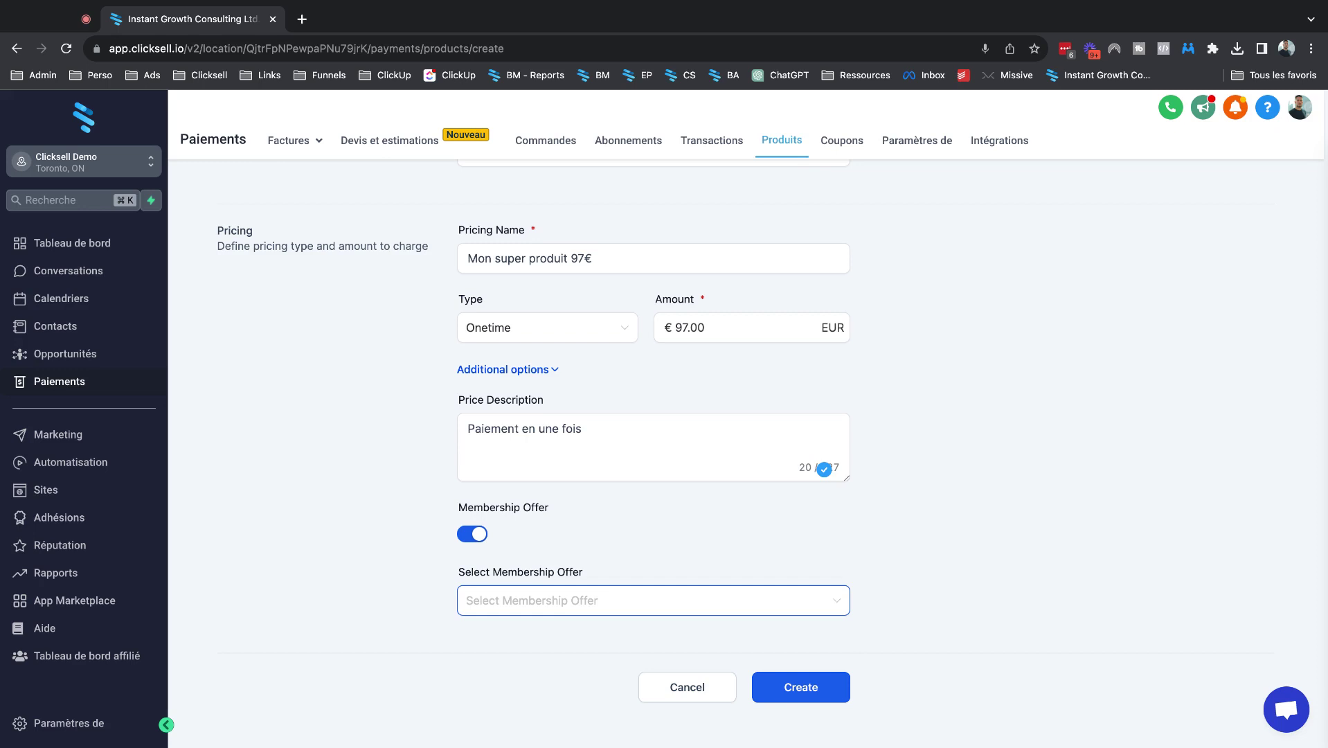
click(523, 600)
click(527, 598)
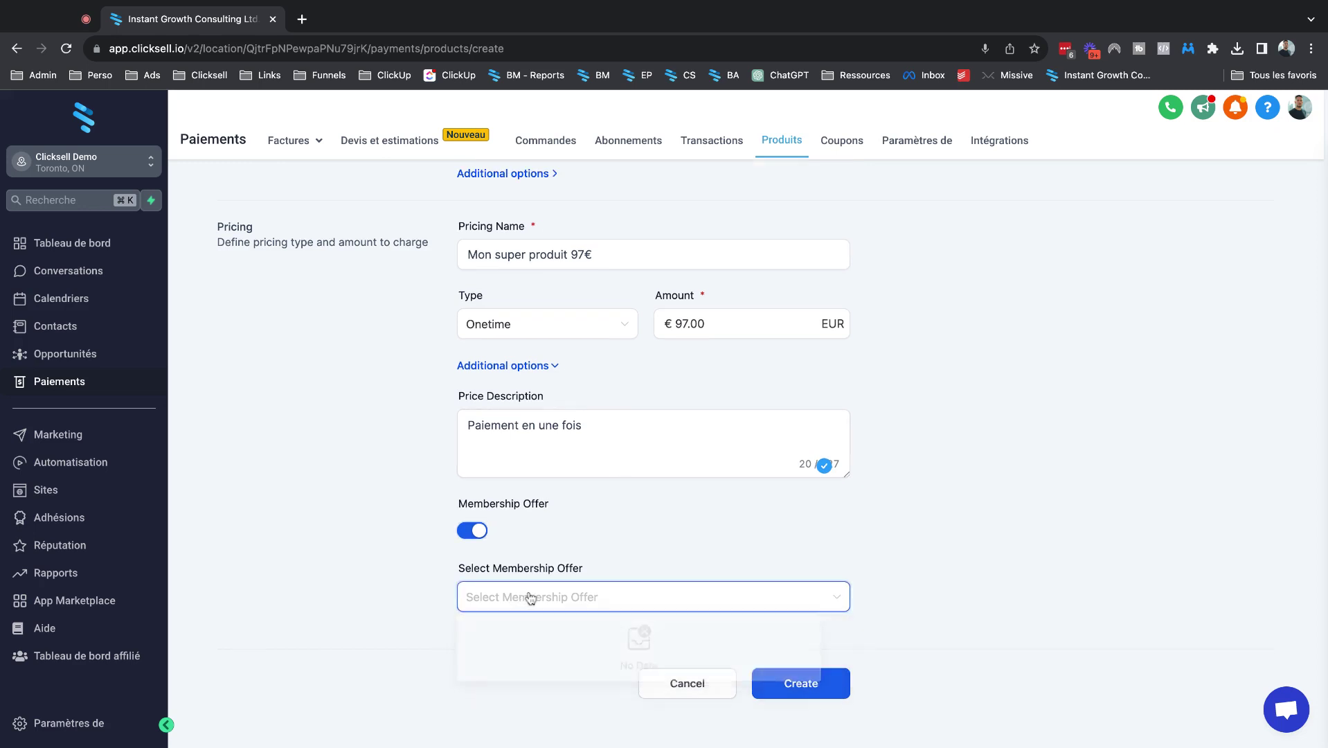
click(537, 599)
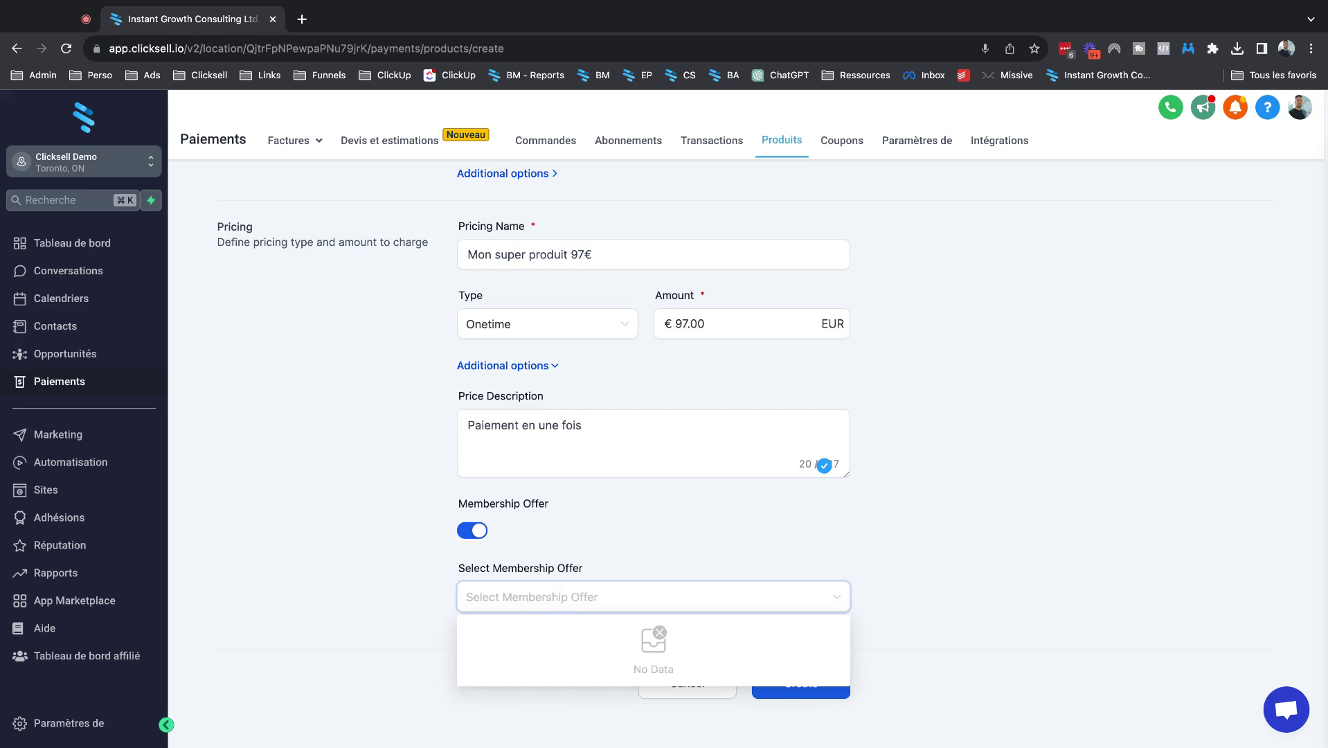
click(569, 552)
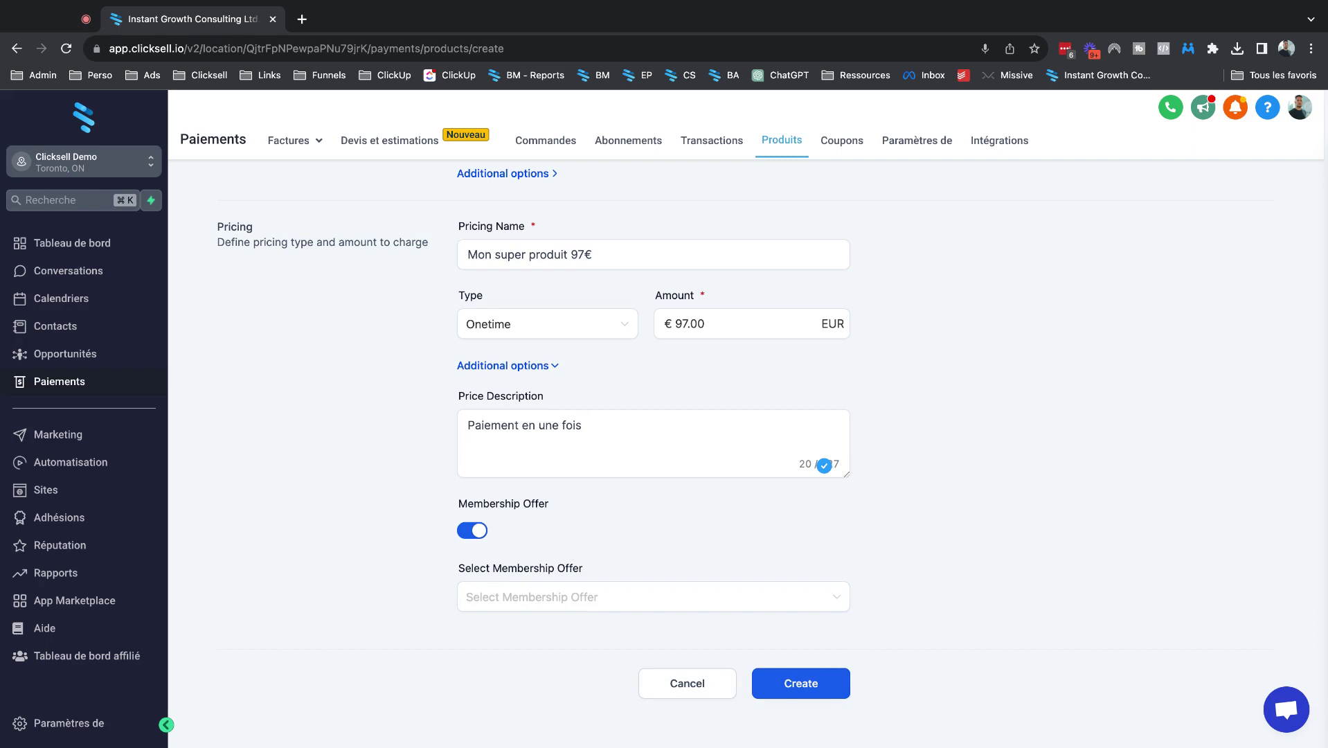
click(583, 429)
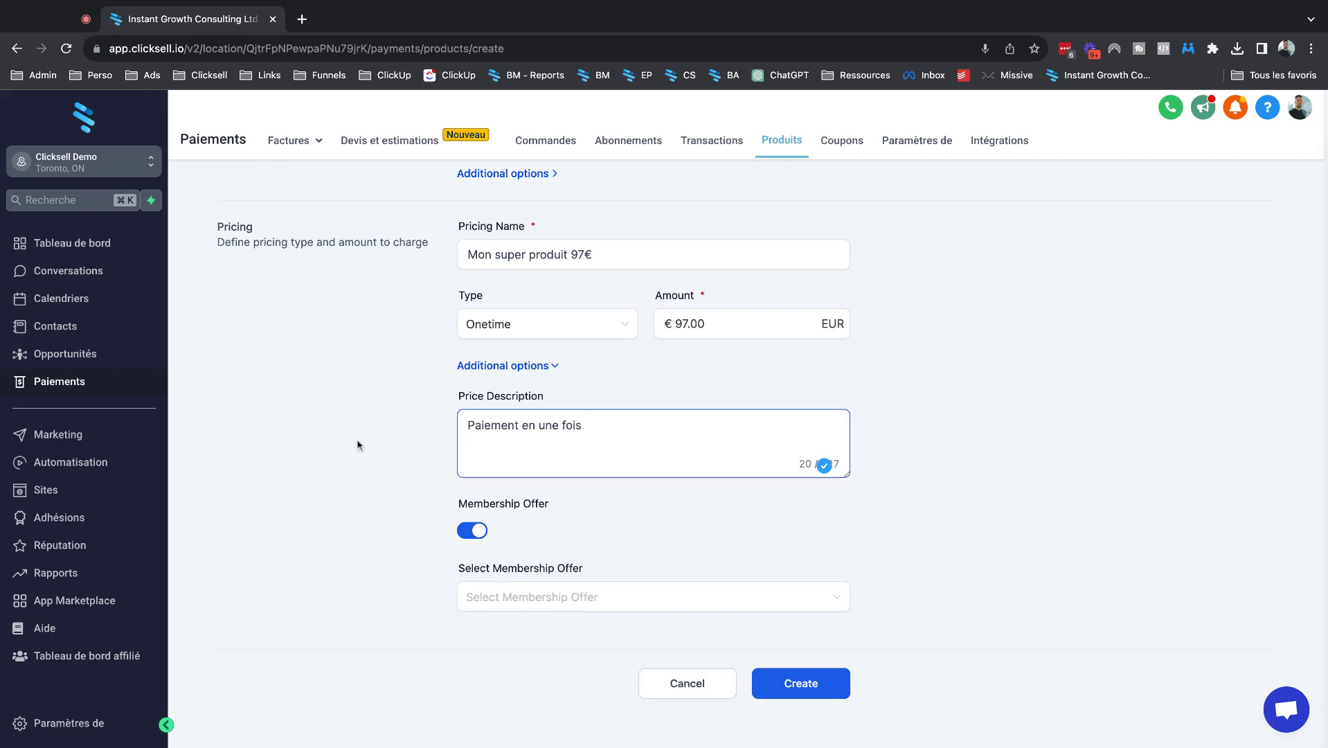
Select "Mon super produit" as the membership offer linked to the price
click(509, 597)
click(509, 596)
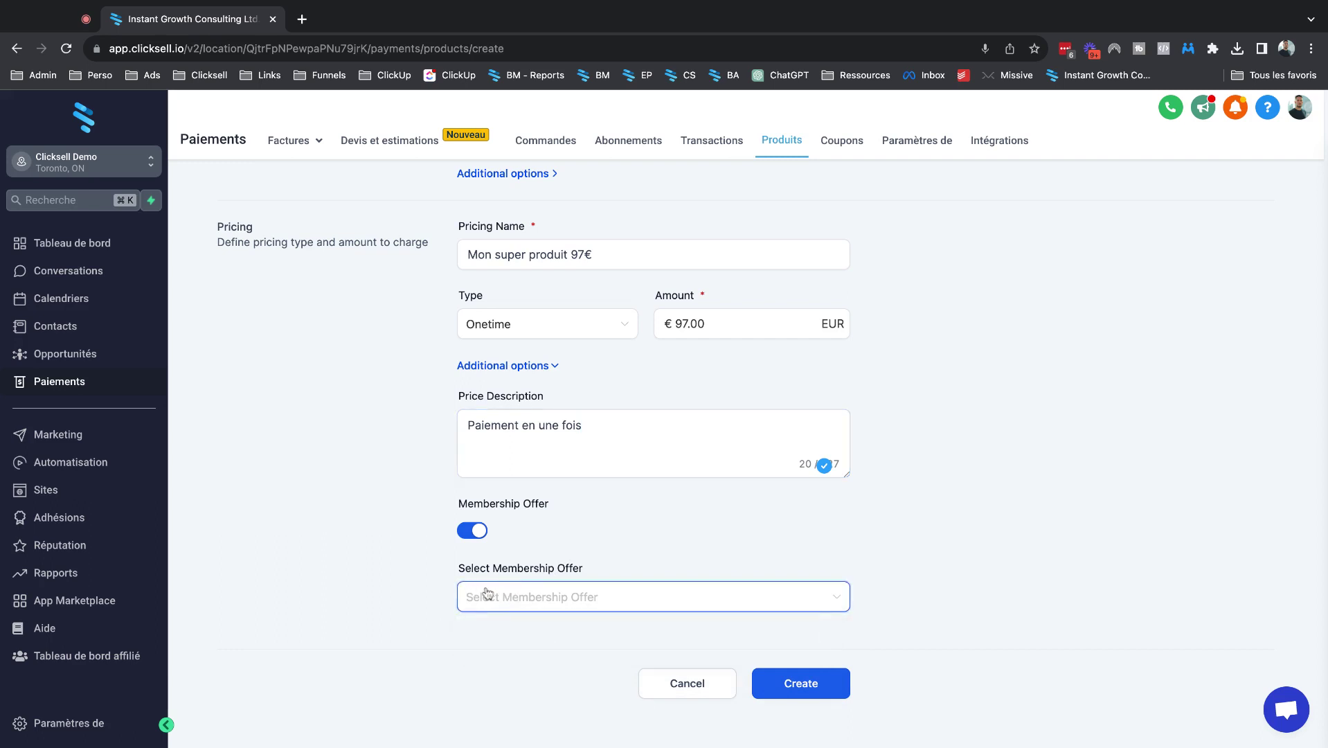
click(488, 595)
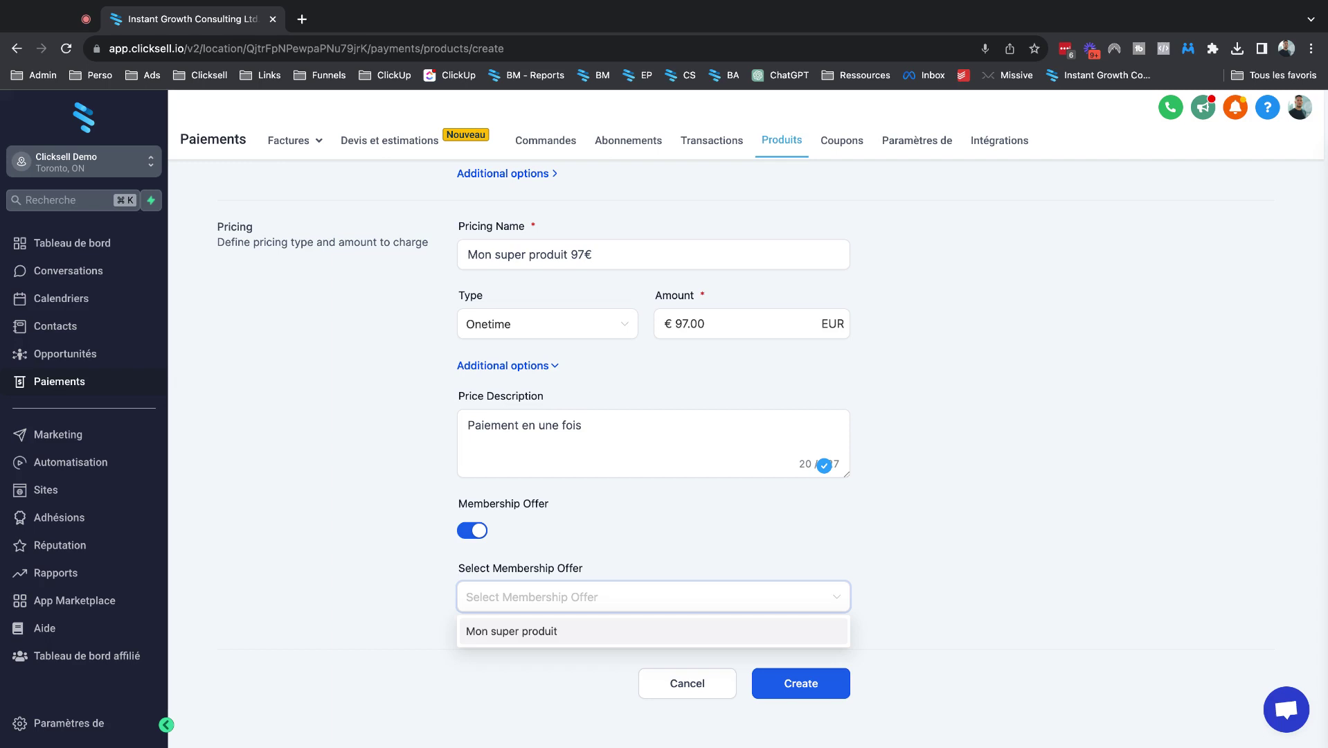
click(558, 631)
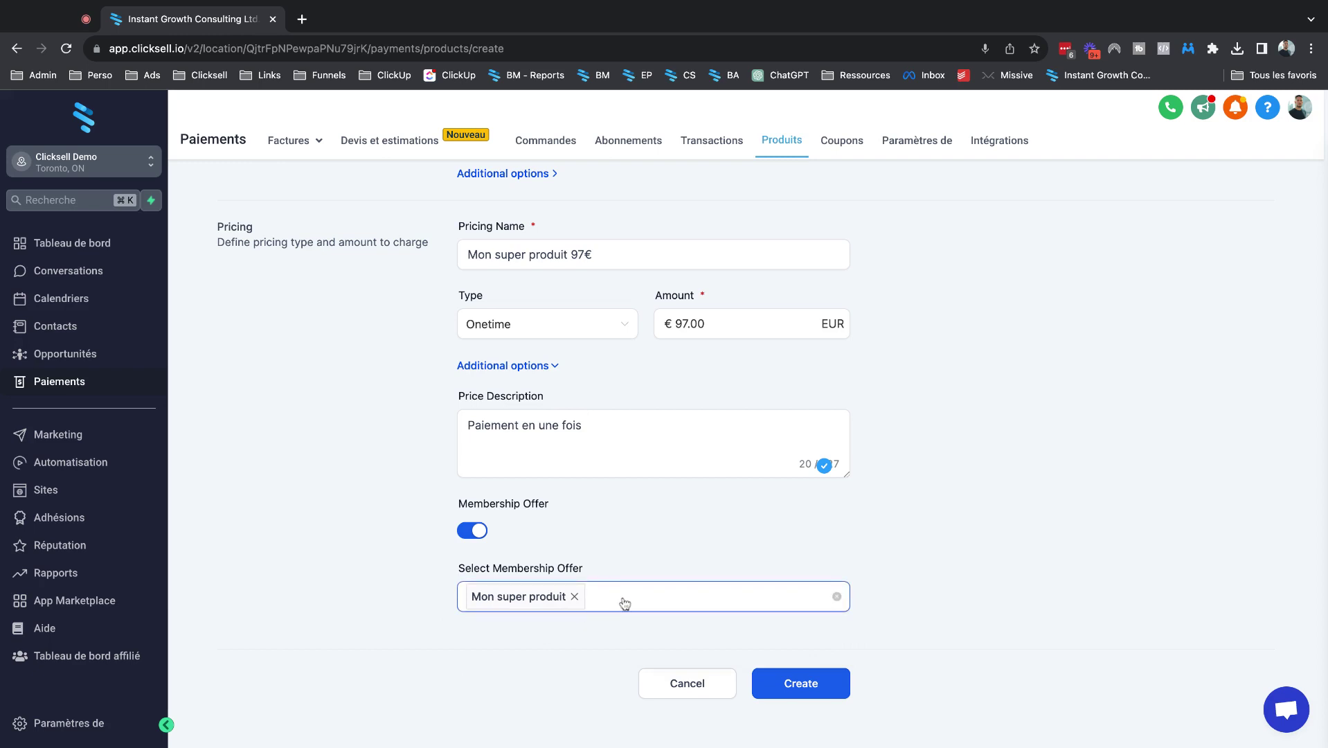
click(623, 601)
click(552, 641)
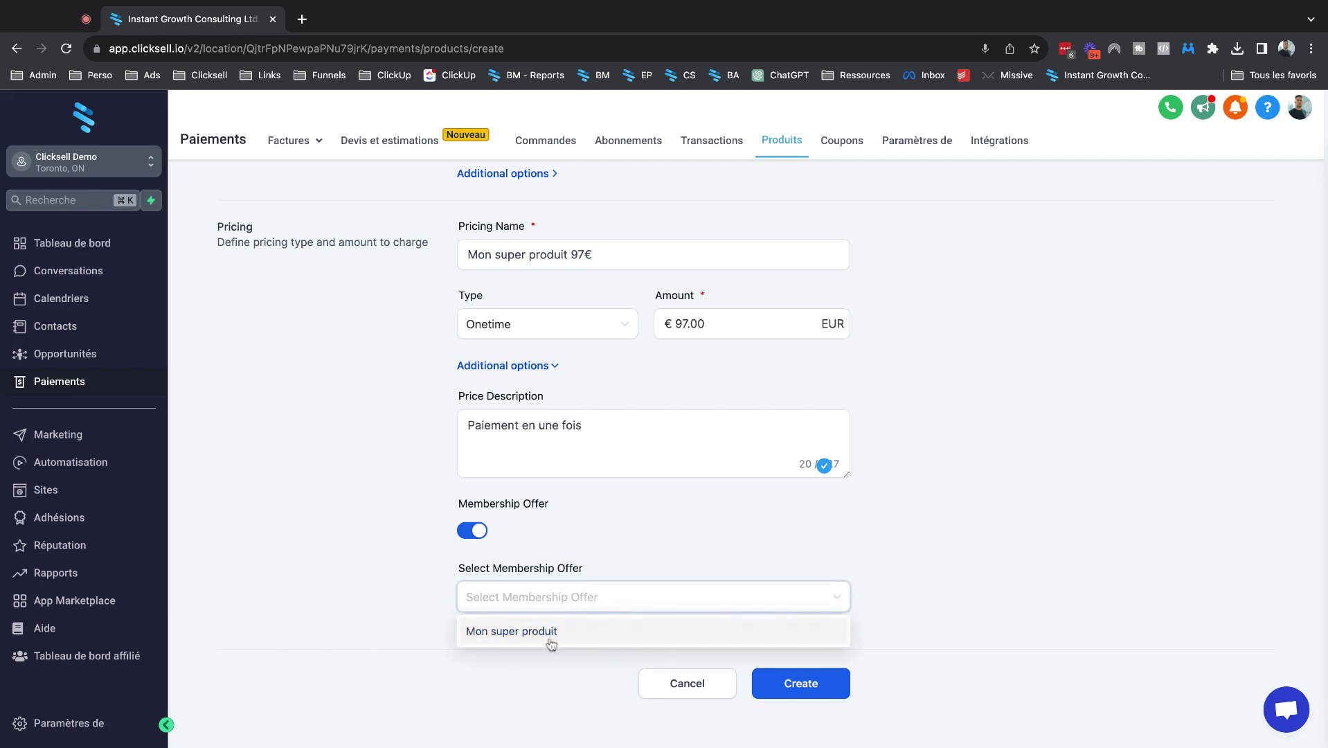
click(552, 642)
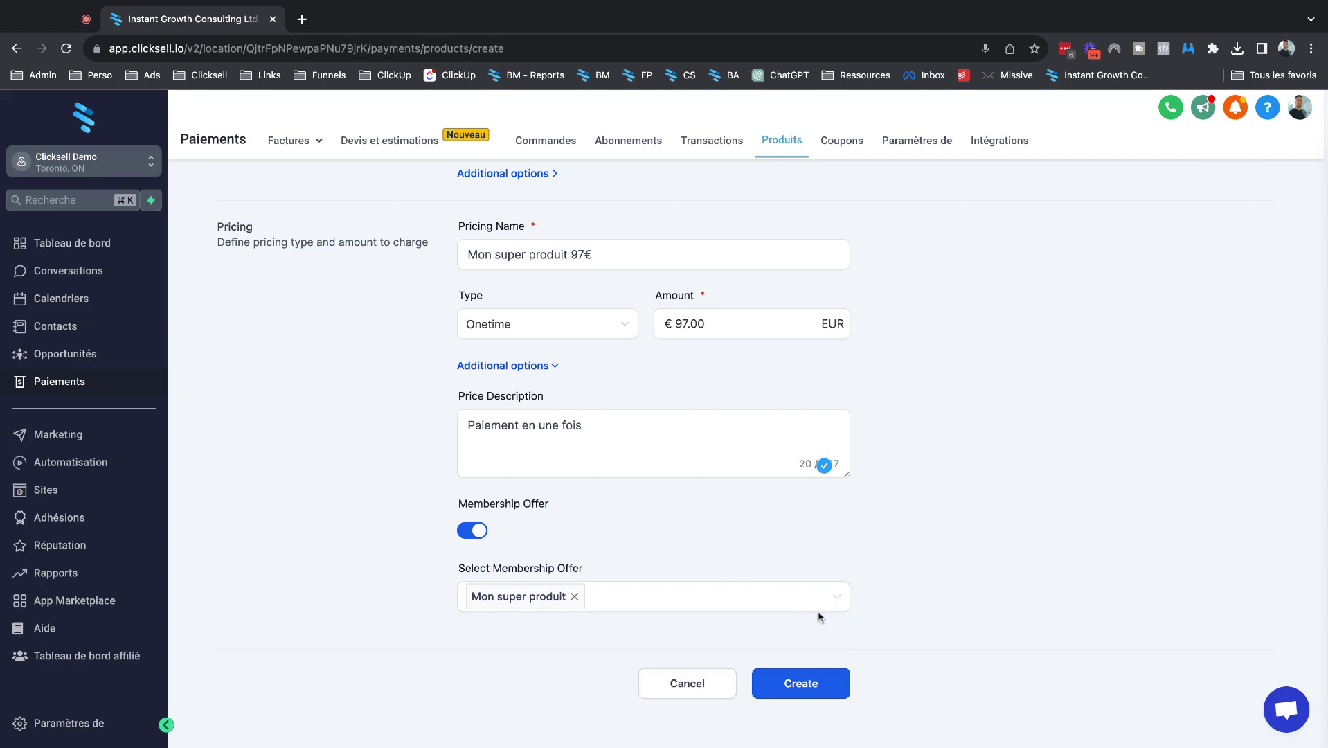
Create the product and open the new digital "Mon super produit" from the product list
scroll(817, 611, up, 10)
scroll(814, 685, down, 10)
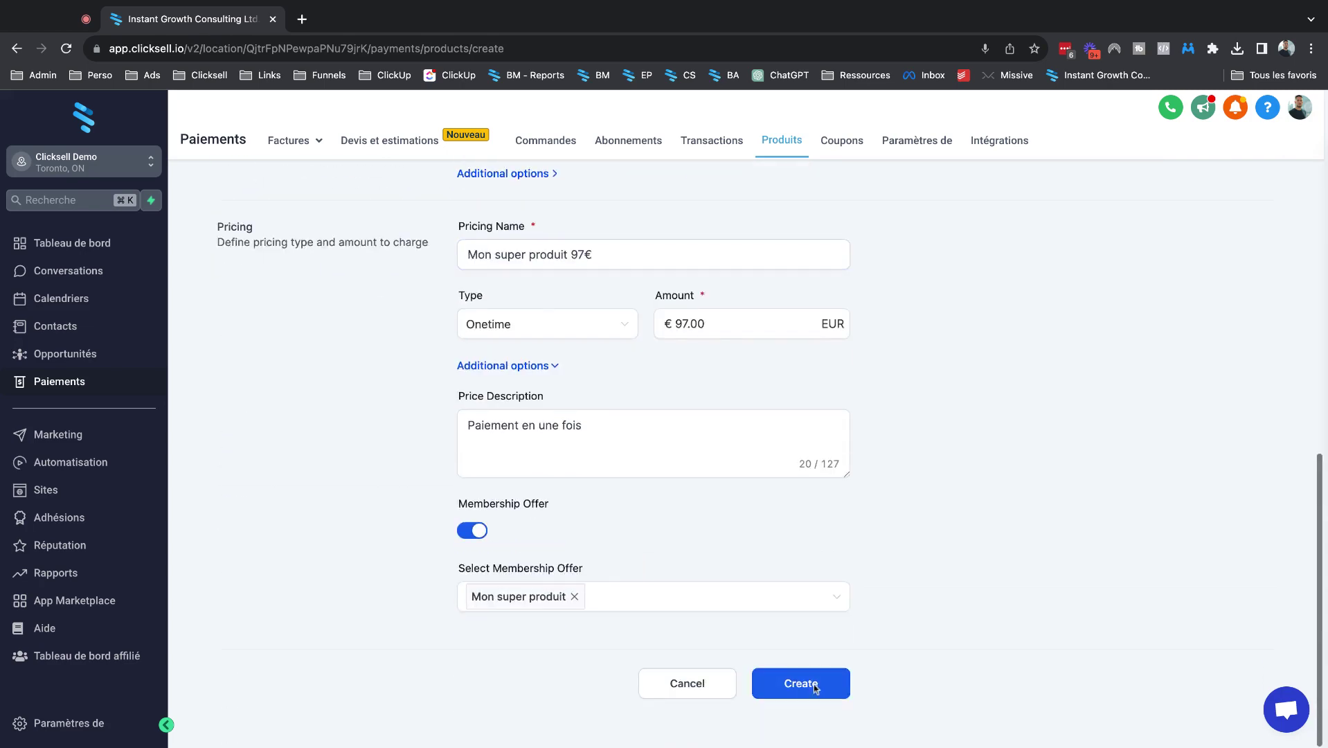
click(803, 695)
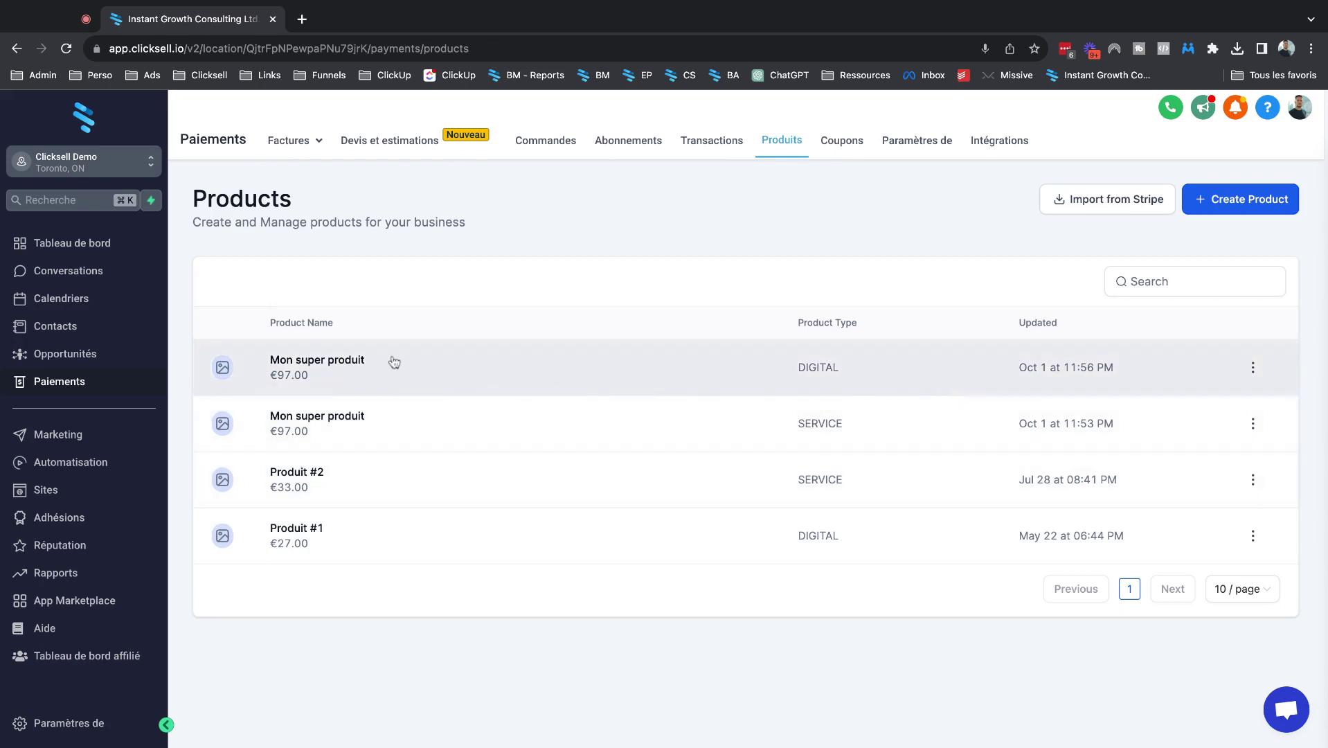
click(322, 369)
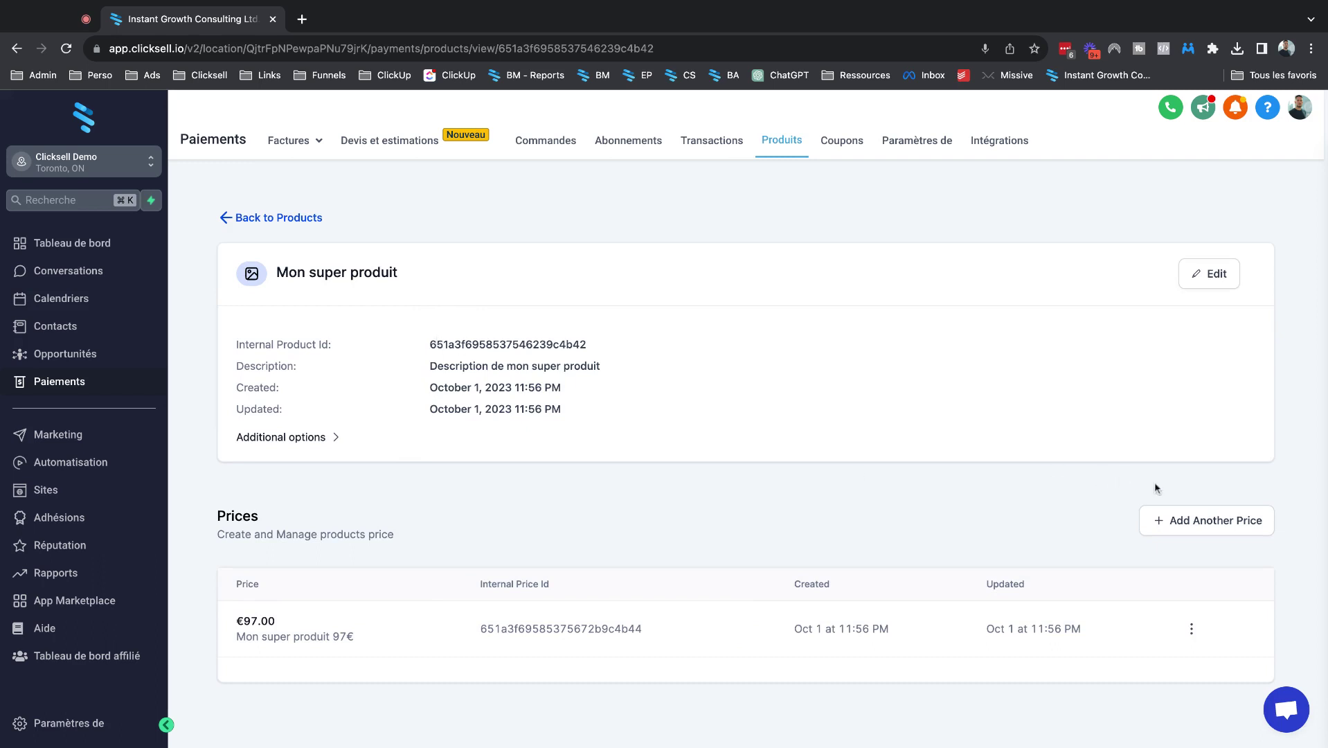
Start adding another price to the product and name it "Mon super produit - 2x49€"
click(1196, 529)
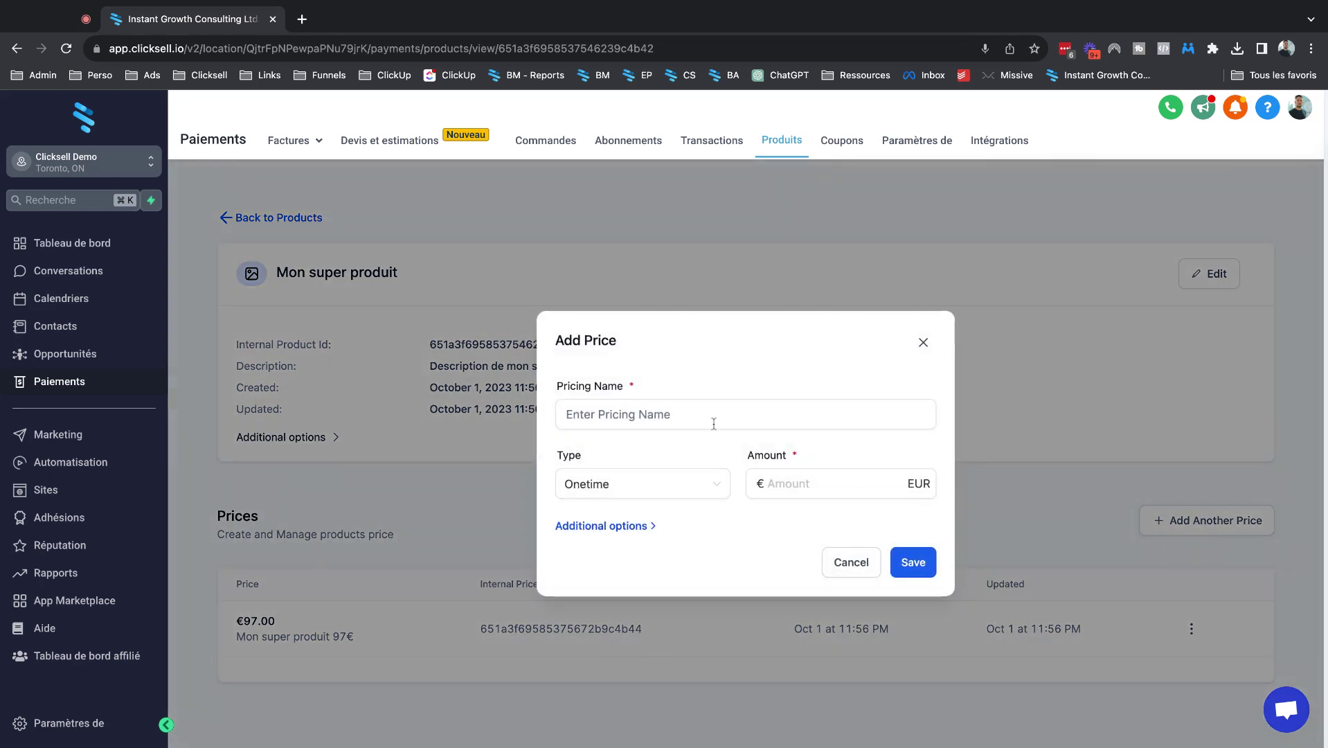
click(712, 410)
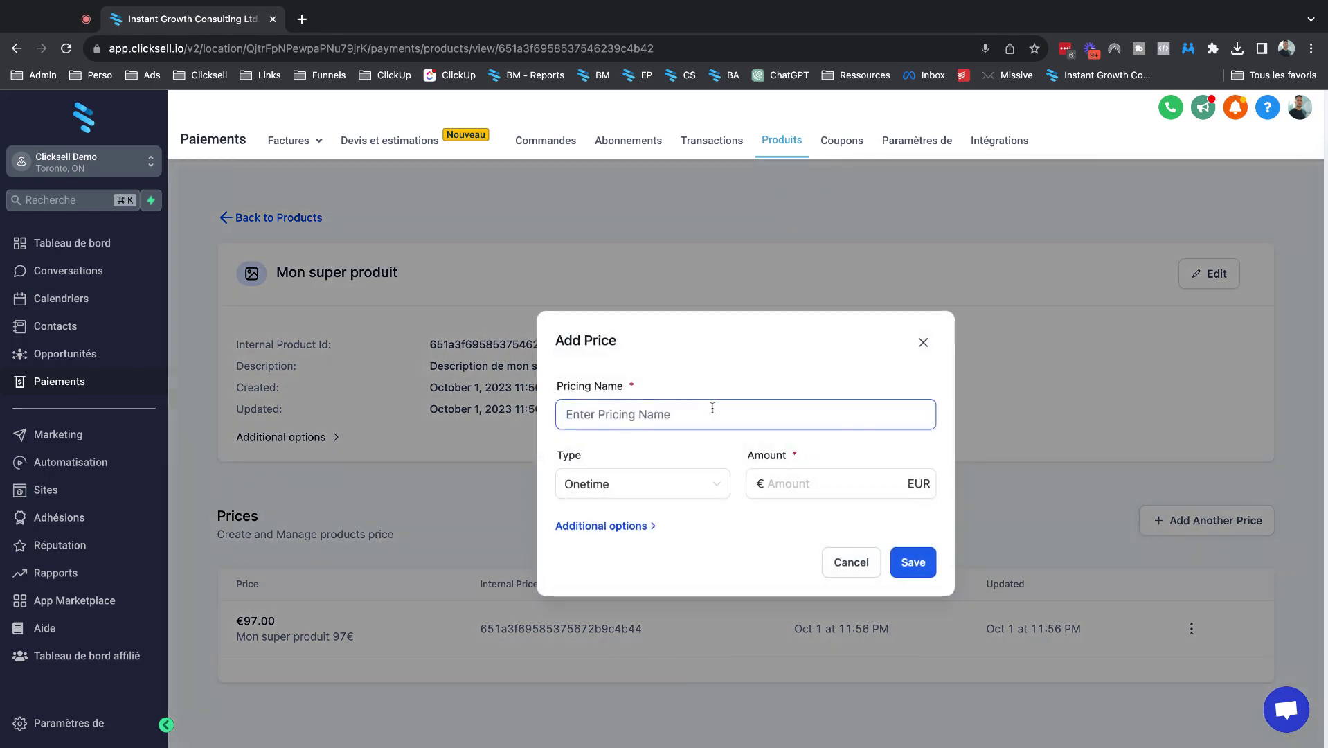
text(Mon super produit - Paiement)
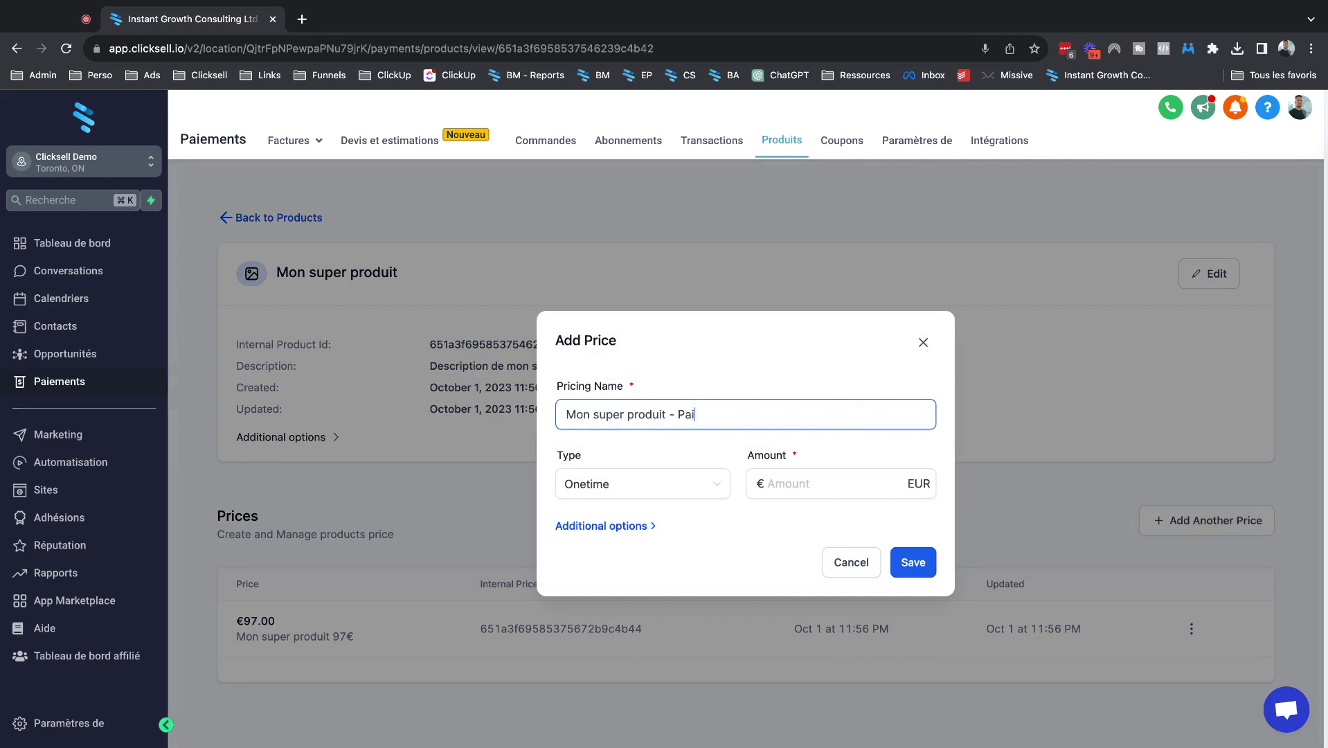
key(super+a)
key(Right)
key(BackSpace)
key(BackSpace)
key(BackSpace)
key(BackSpace)
key(BackSpace)
key(BackSpace)
key(BackSpace)
key(BackSpace)
text(2x49€)
Make the new price recurring with an amount of 49 EUR
click(608, 496)
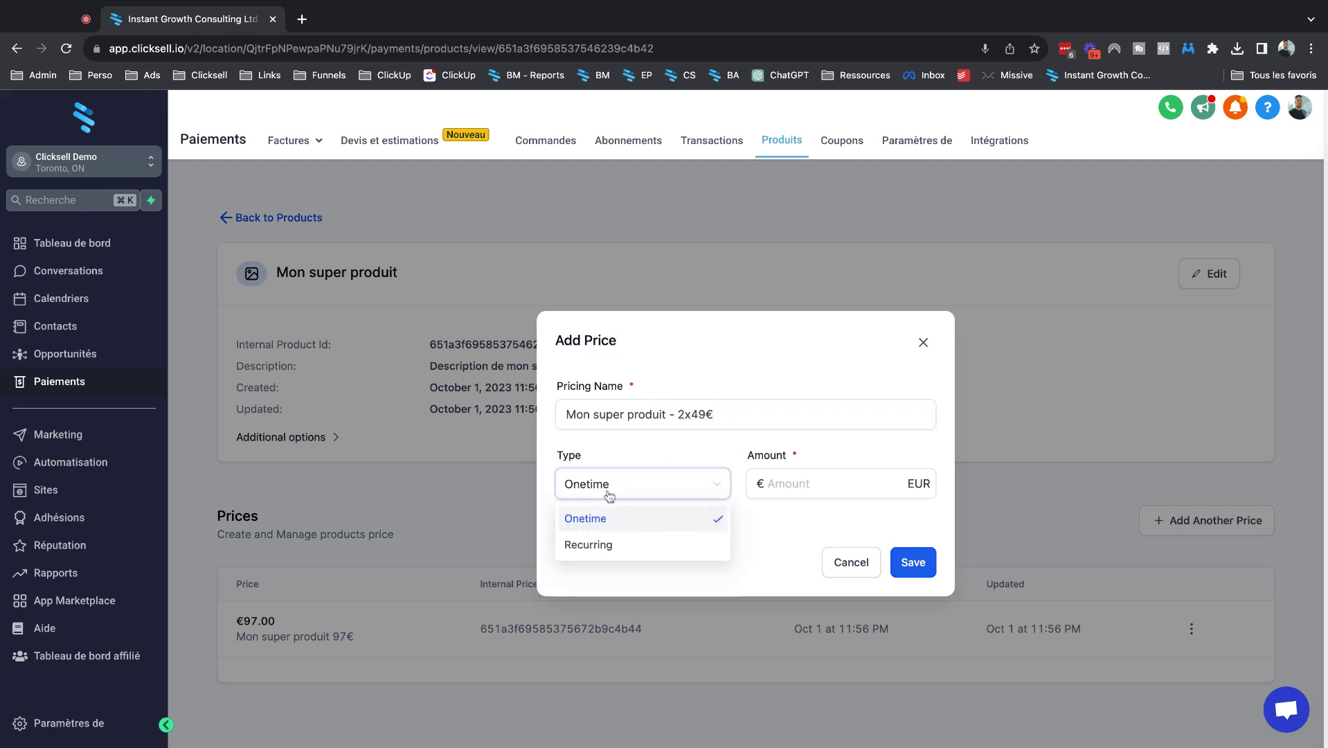
click(589, 545)
click(793, 448)
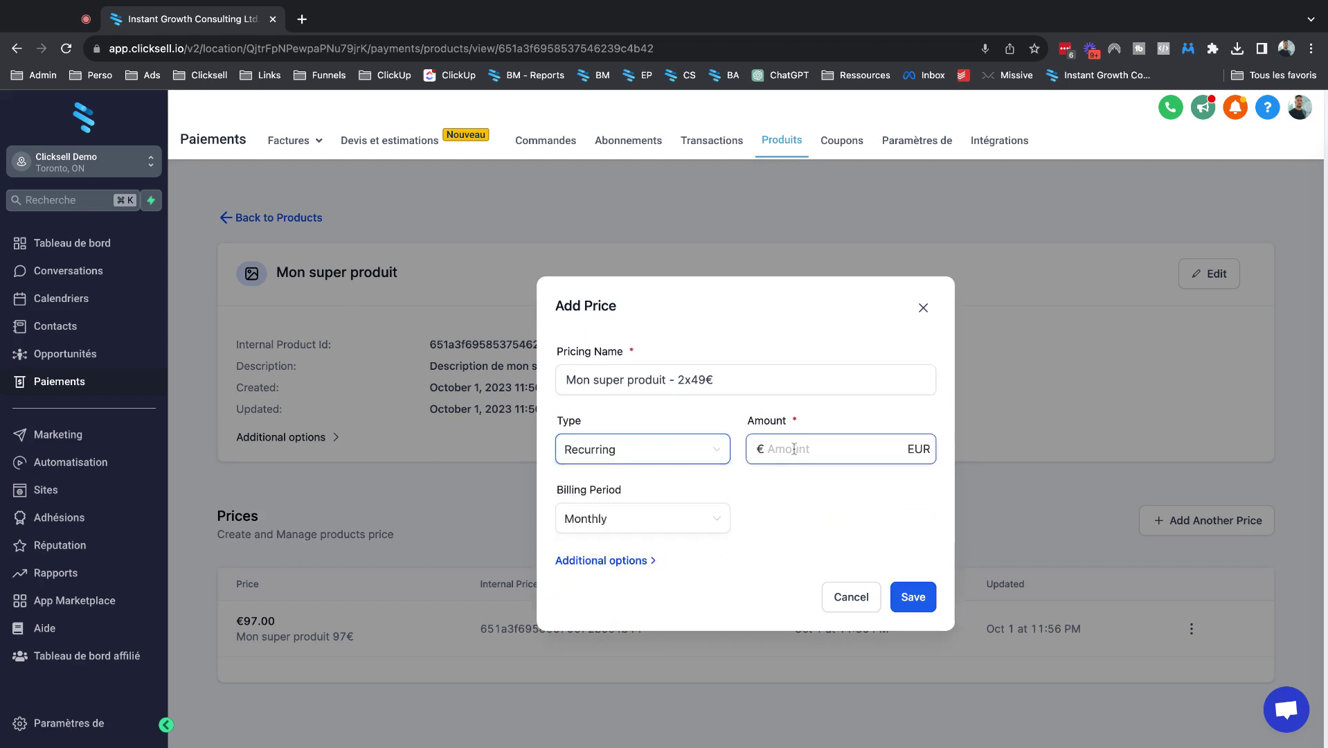
text(49)
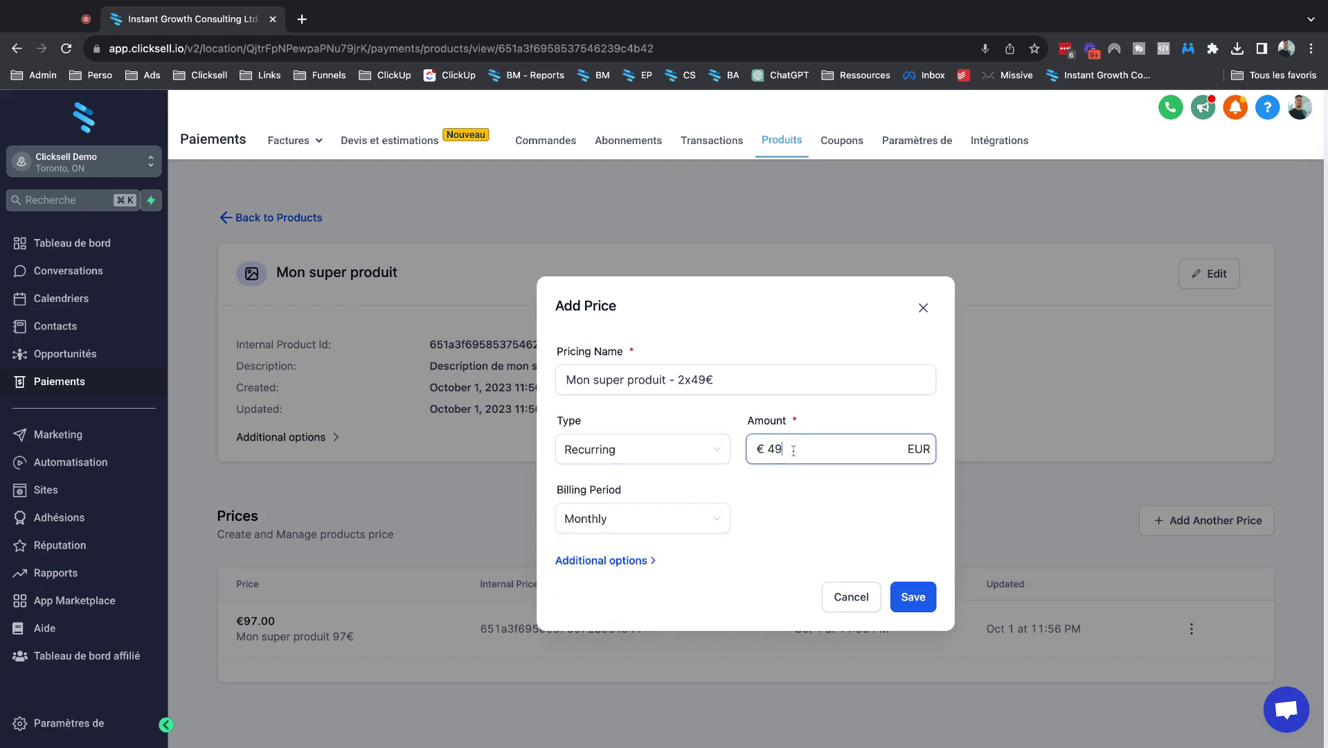
Review the available billing periods for the recurring price and choose Custom
click(694, 527)
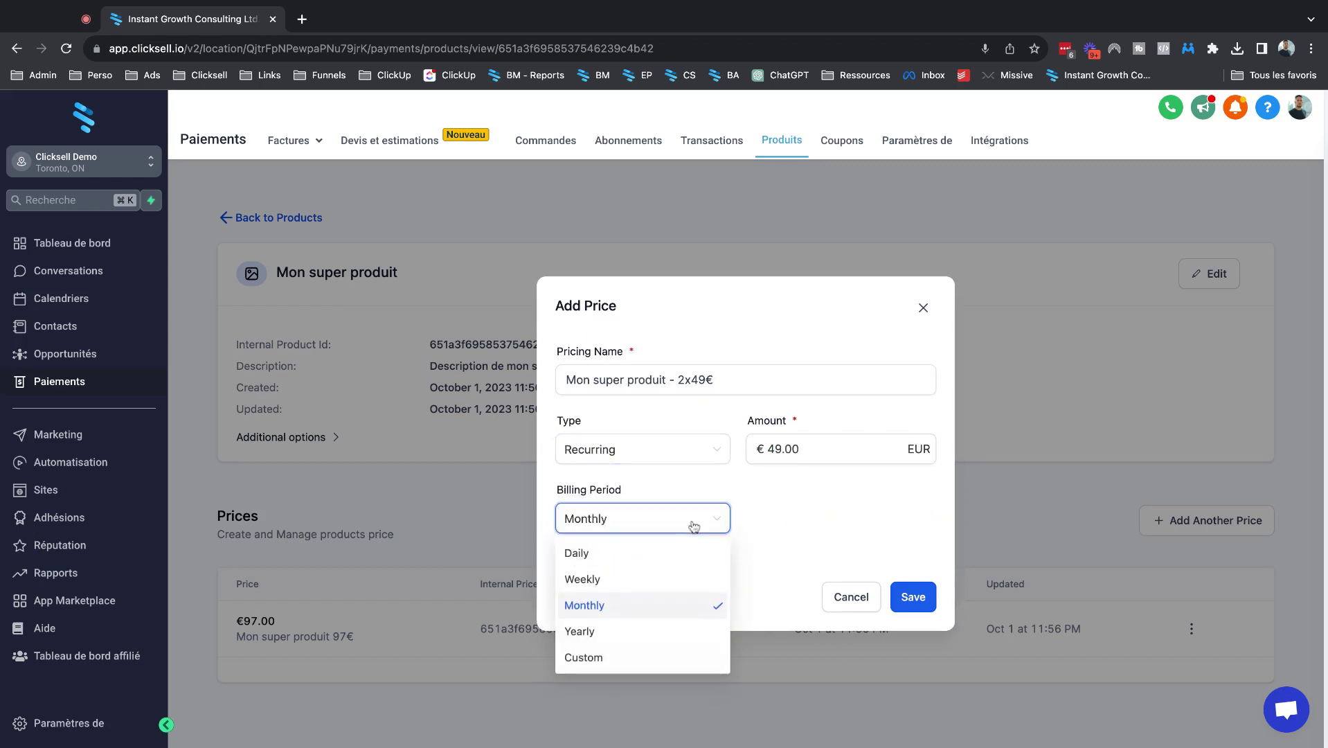
click(693, 526)
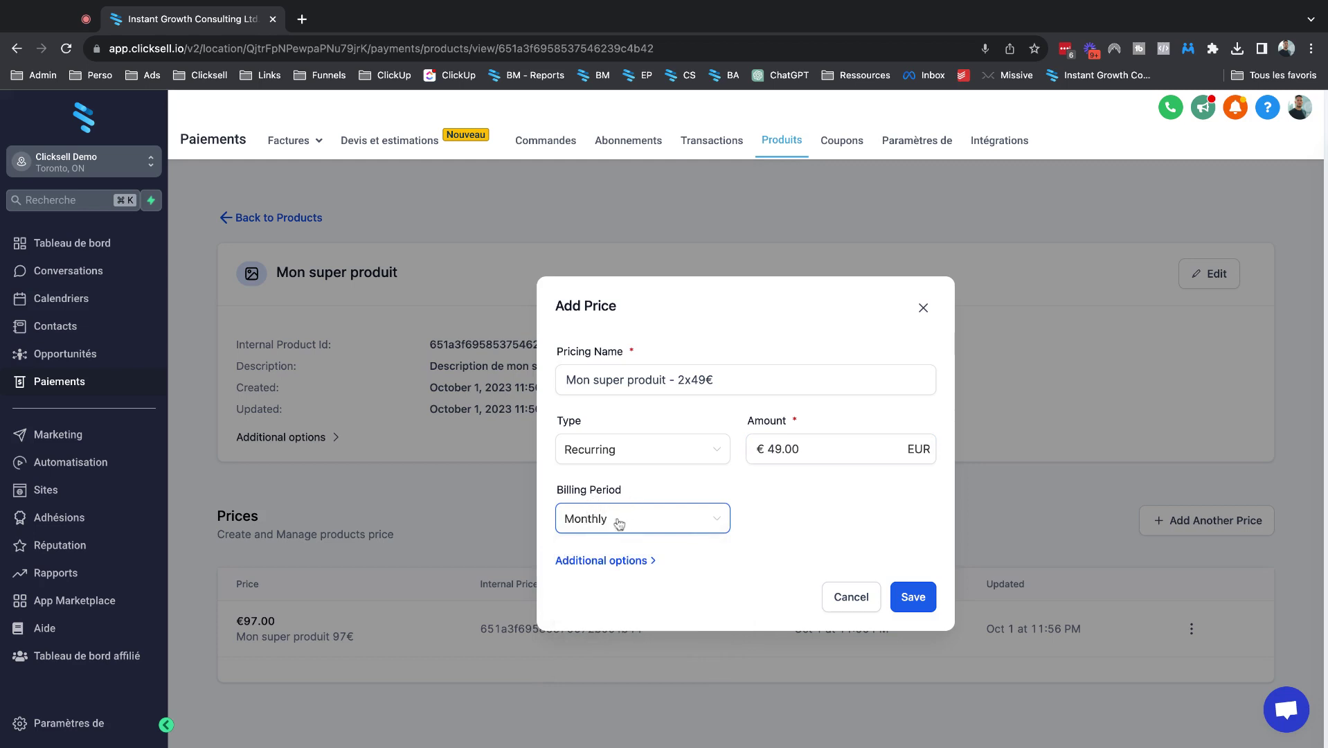
click(616, 522)
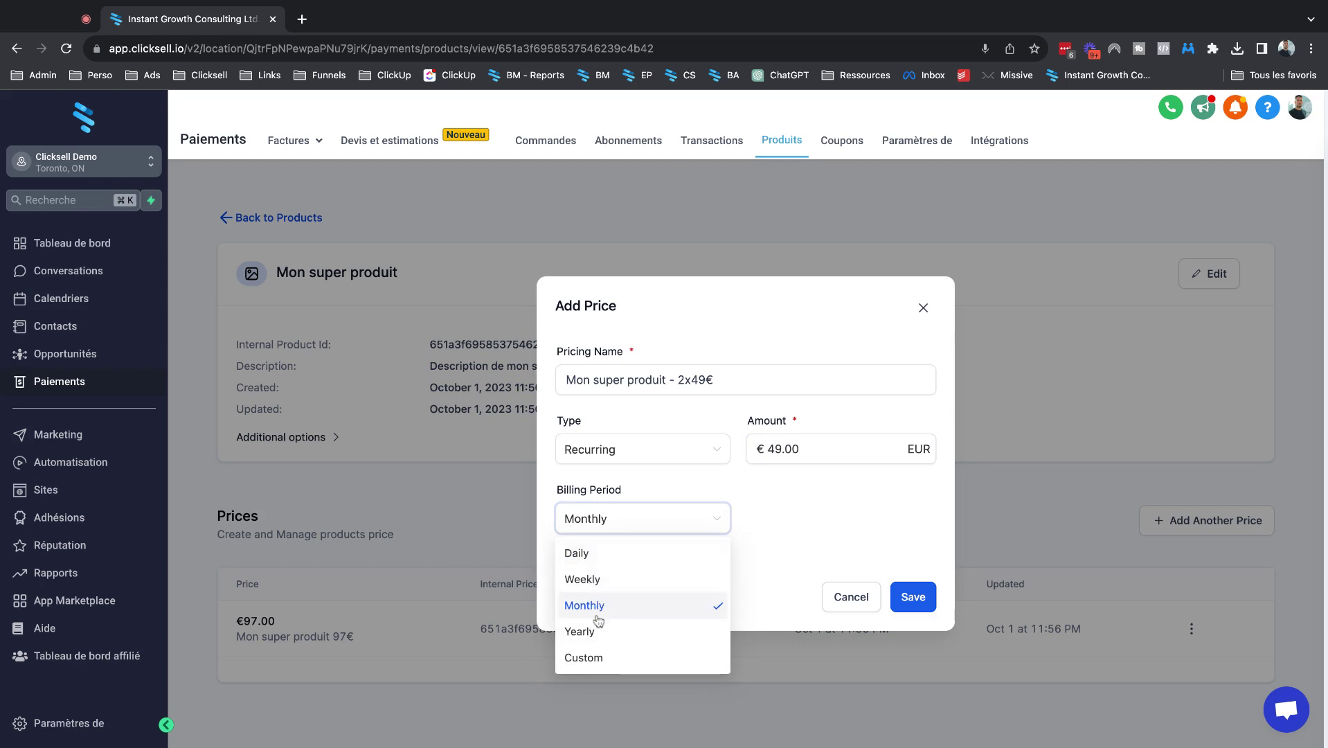
click(590, 663)
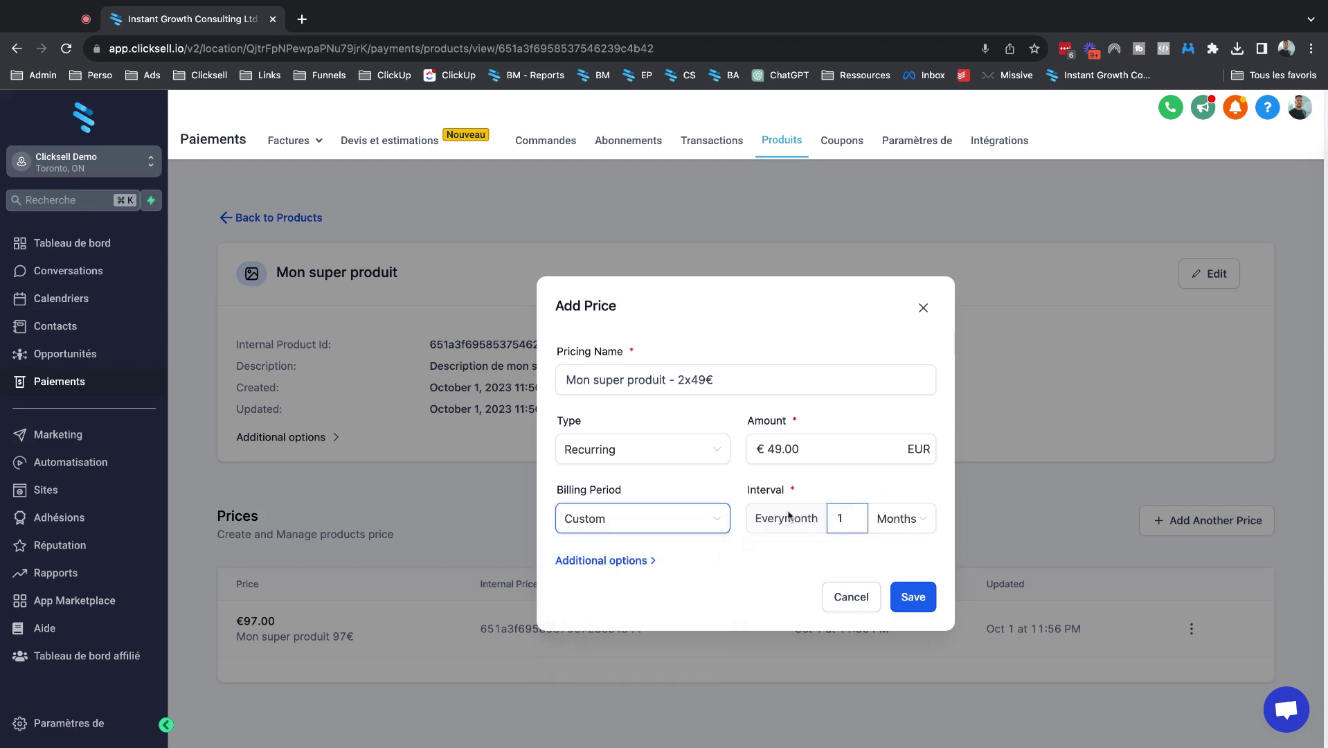
Show the price's additional options and set the number of payments to 2, leaving the trial period and setup fee empty
click(590, 563)
scroll(591, 566, down, 2)
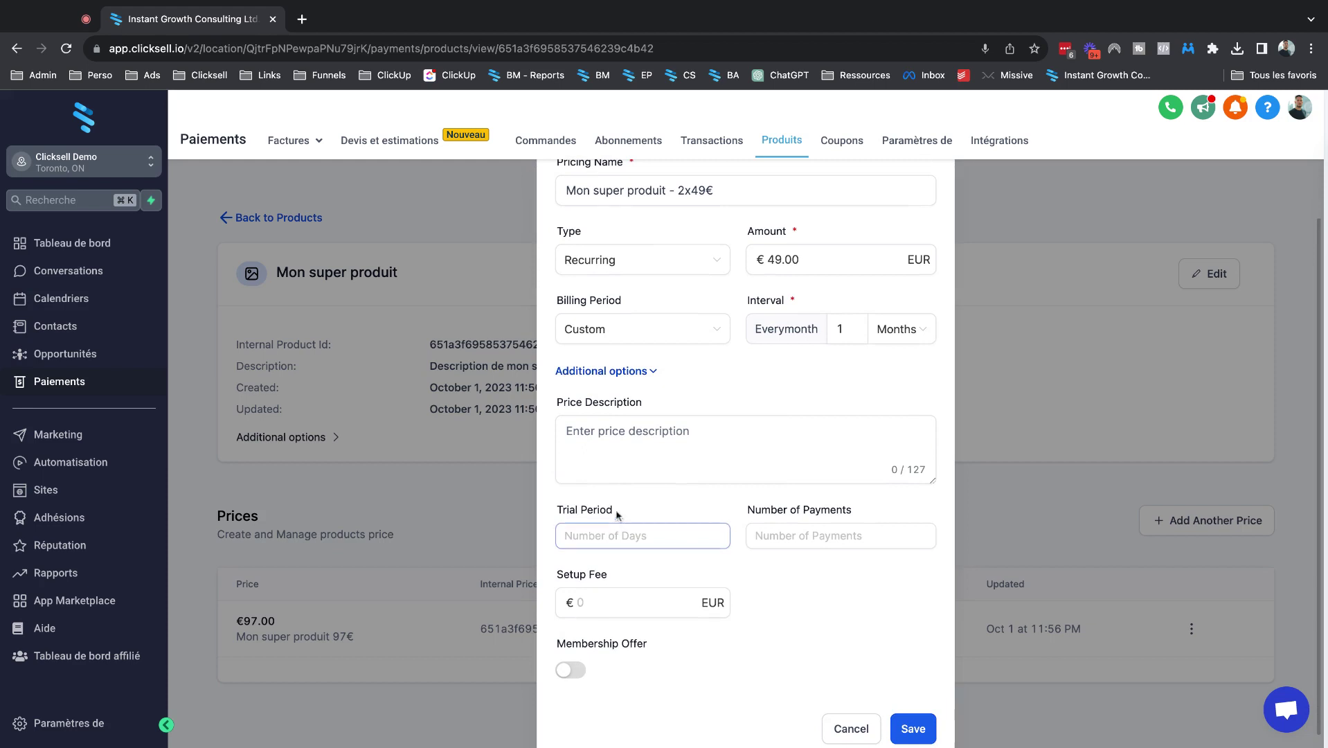
scroll(616, 516, down, 1)
click(612, 530)
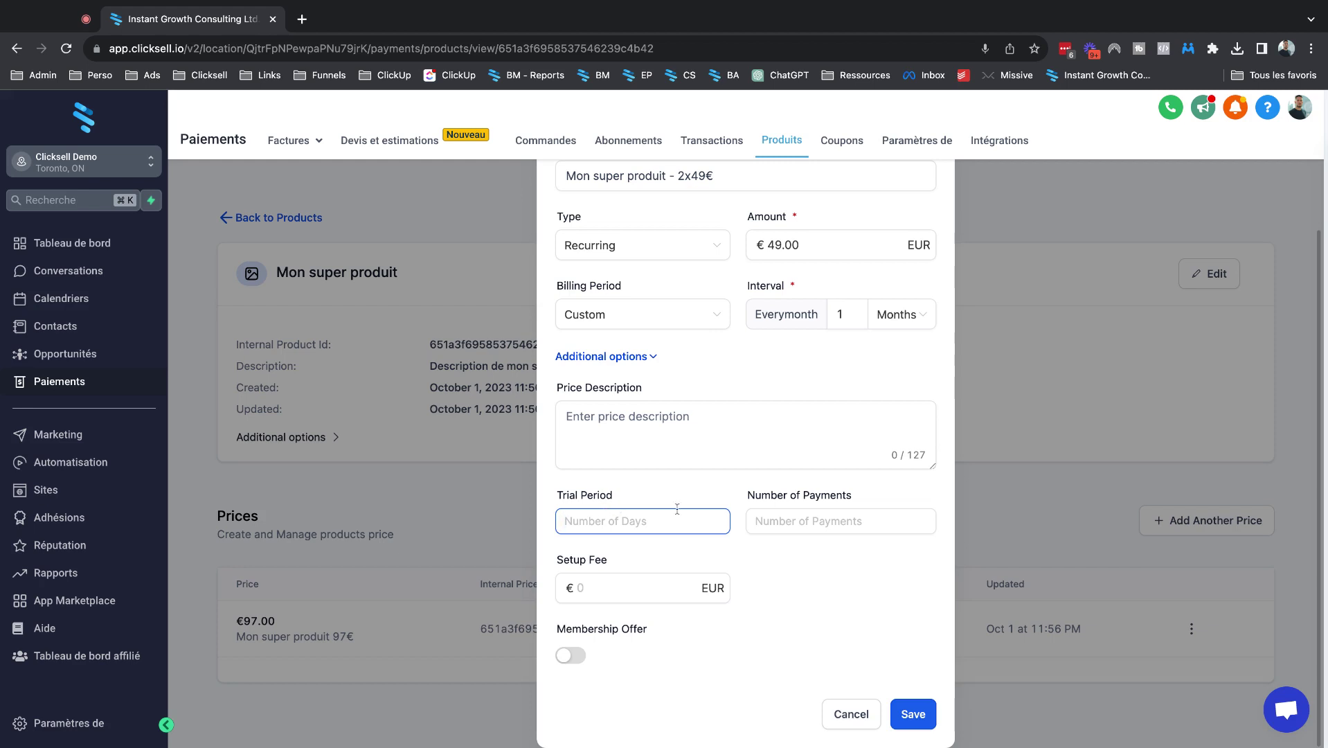
click(810, 516)
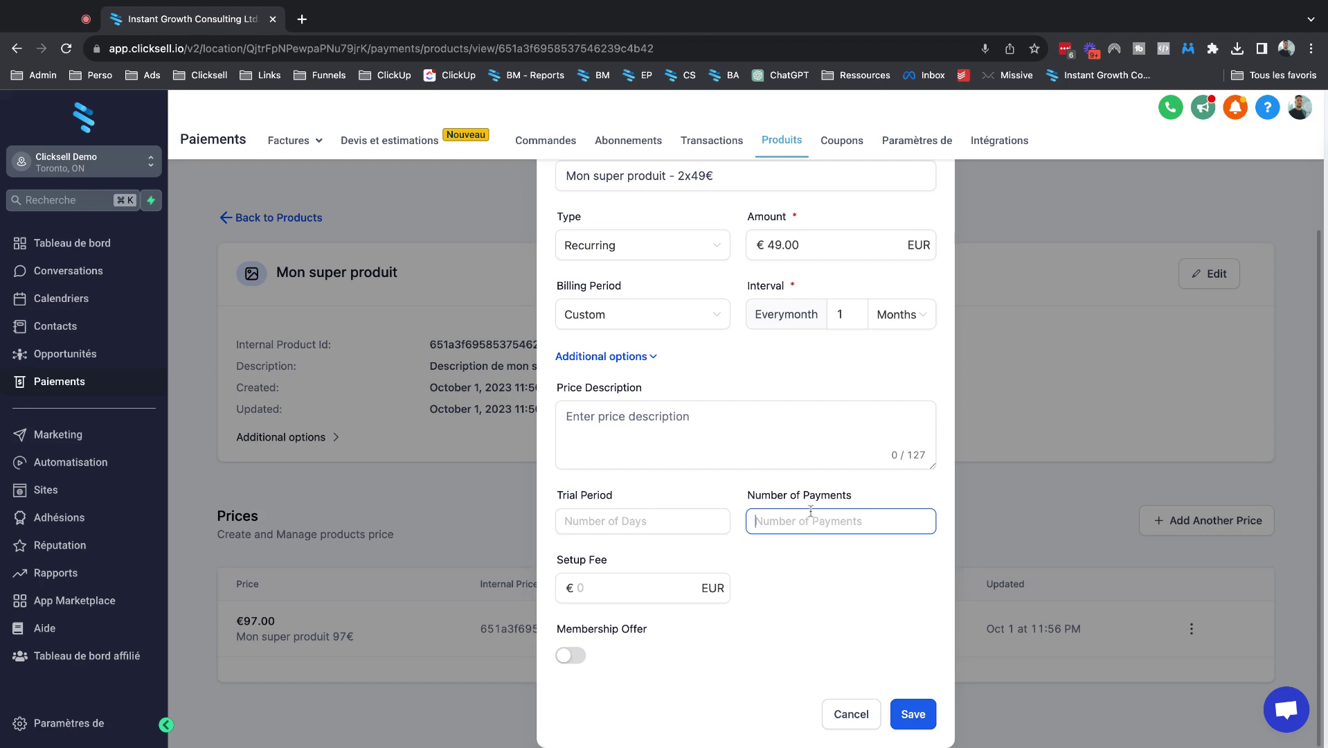
text(2)
click(789, 620)
click(580, 594)
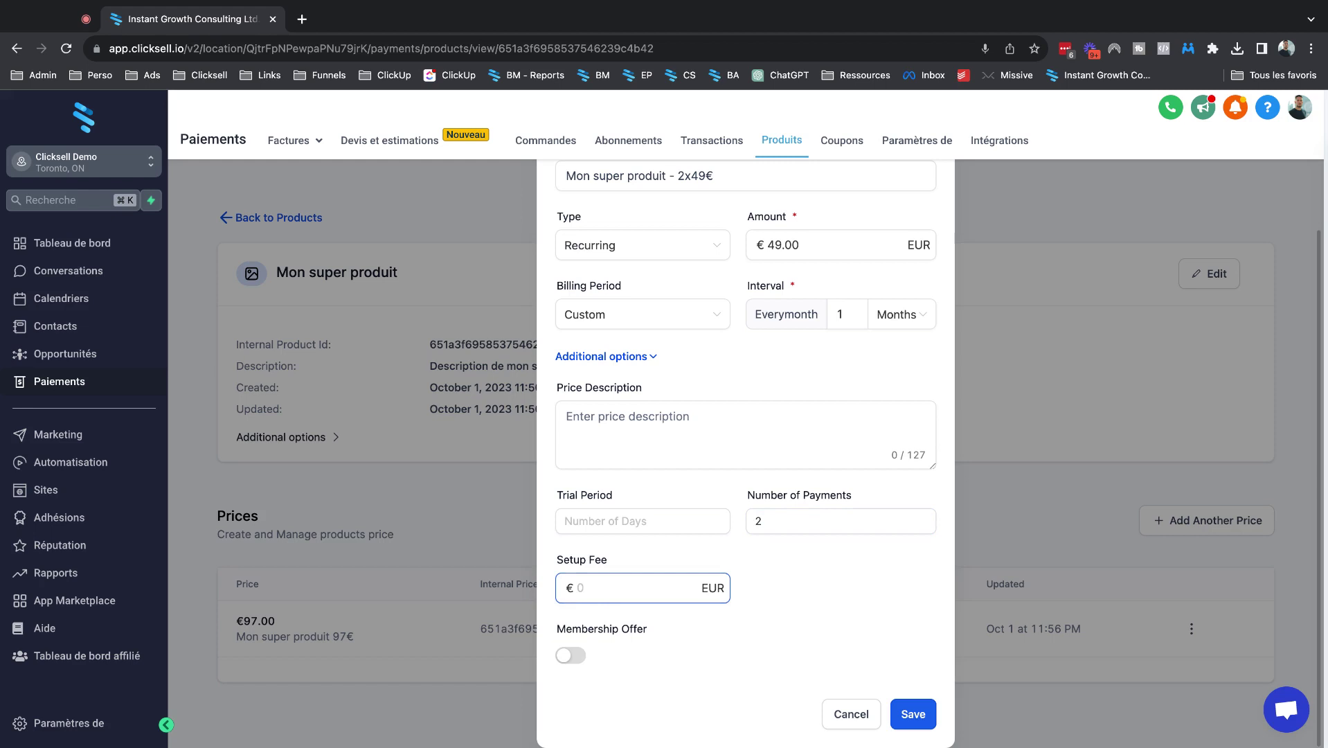
click(668, 569)
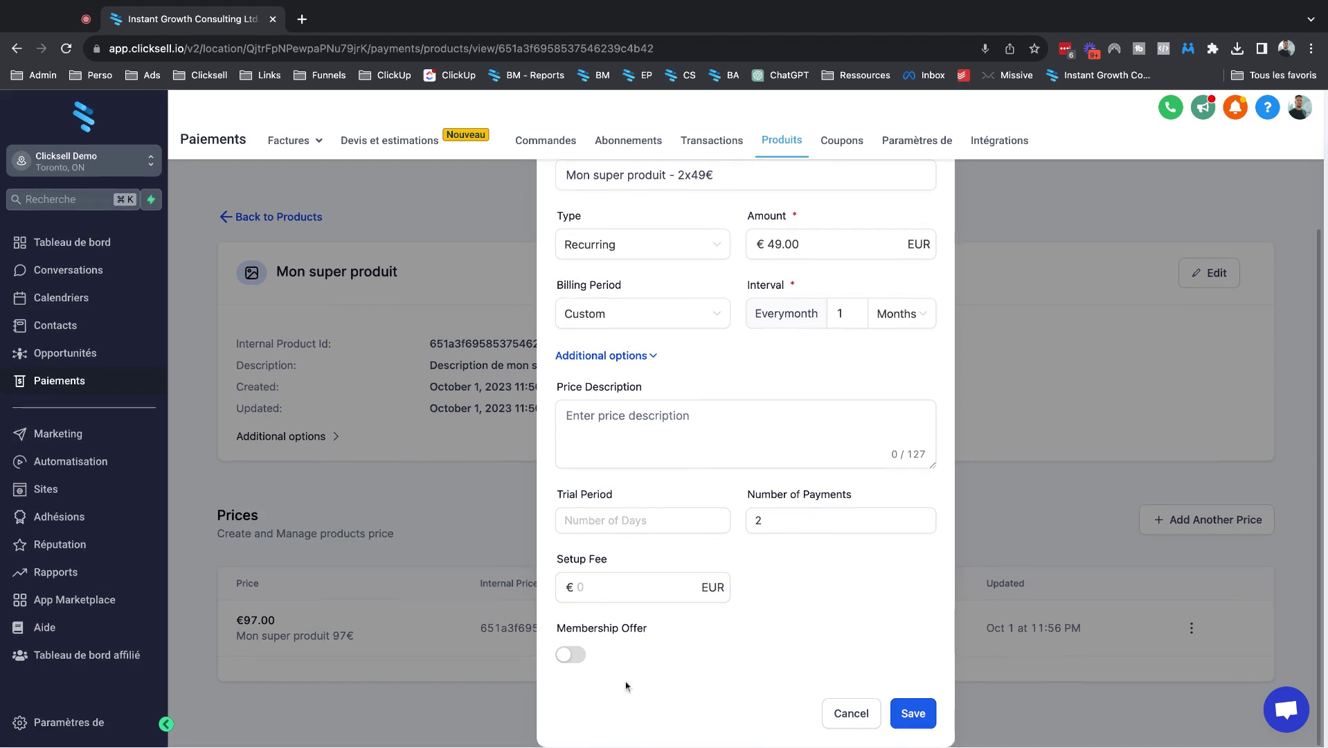
Enable the membership offer for the recurring price and link it to "Mon super produit"
click(572, 655)
scroll(651, 638, down, 1)
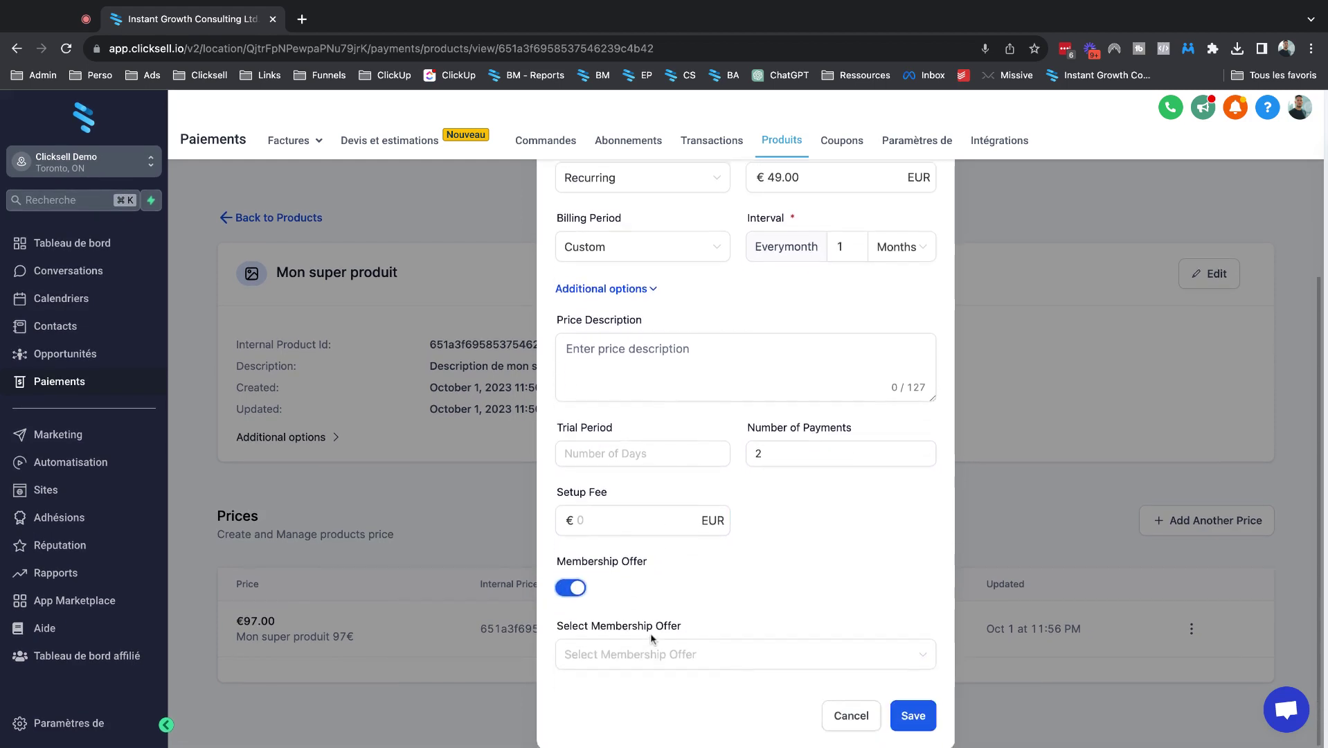
click(651, 651)
click(647, 687)
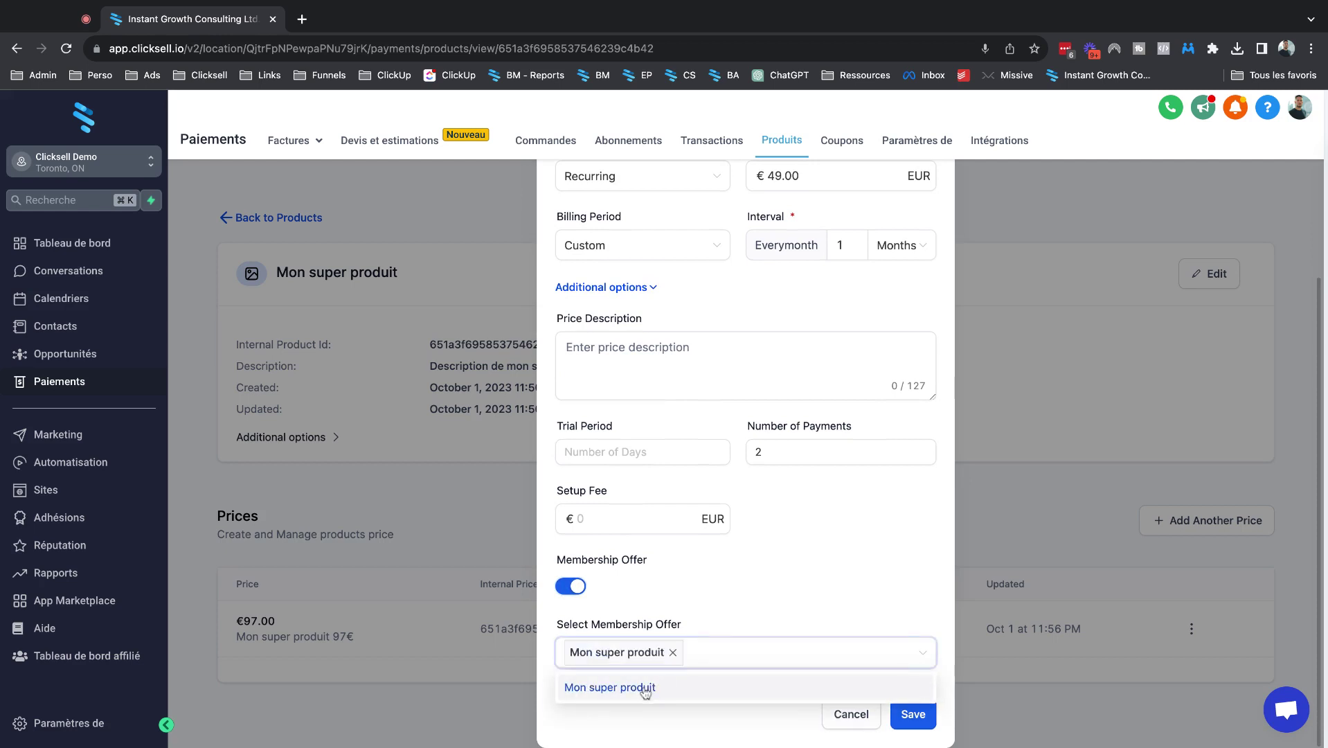
click(680, 610)
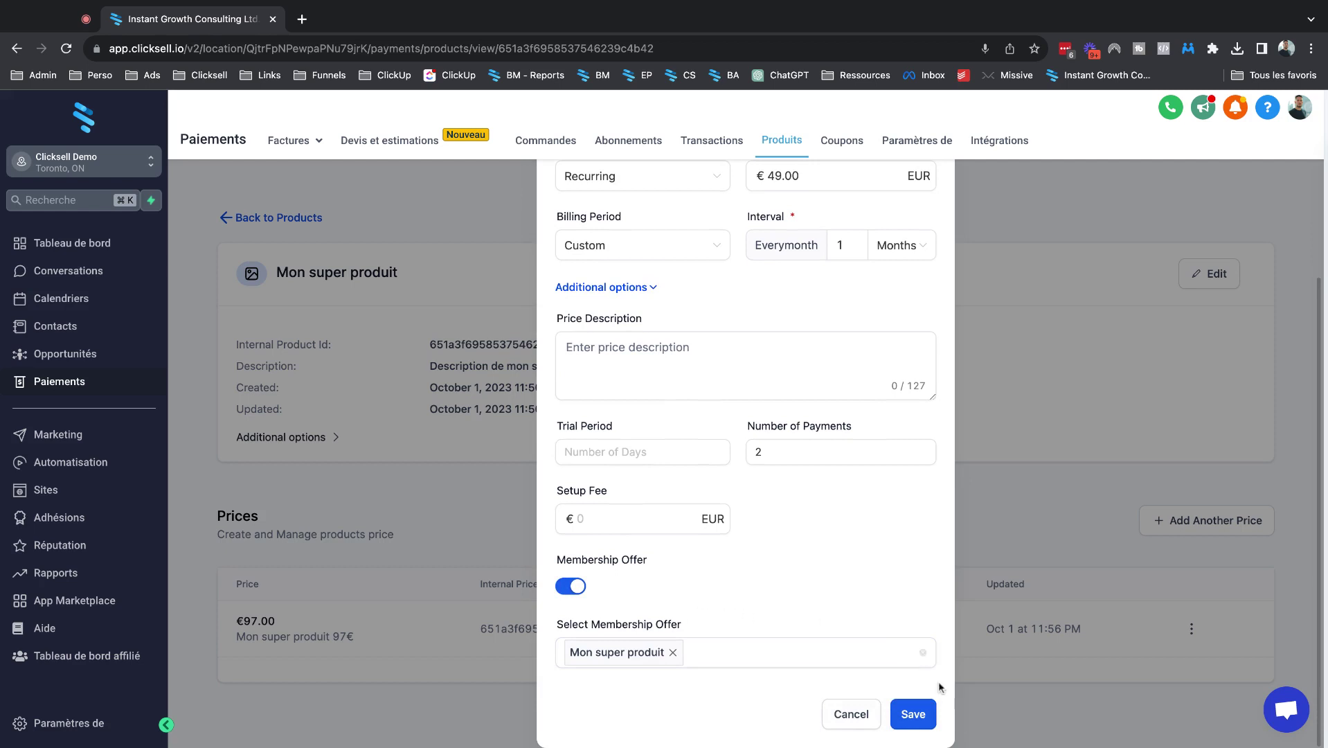
Enter the price description "Paiement en deux fois" and save the new price
click(662, 372)
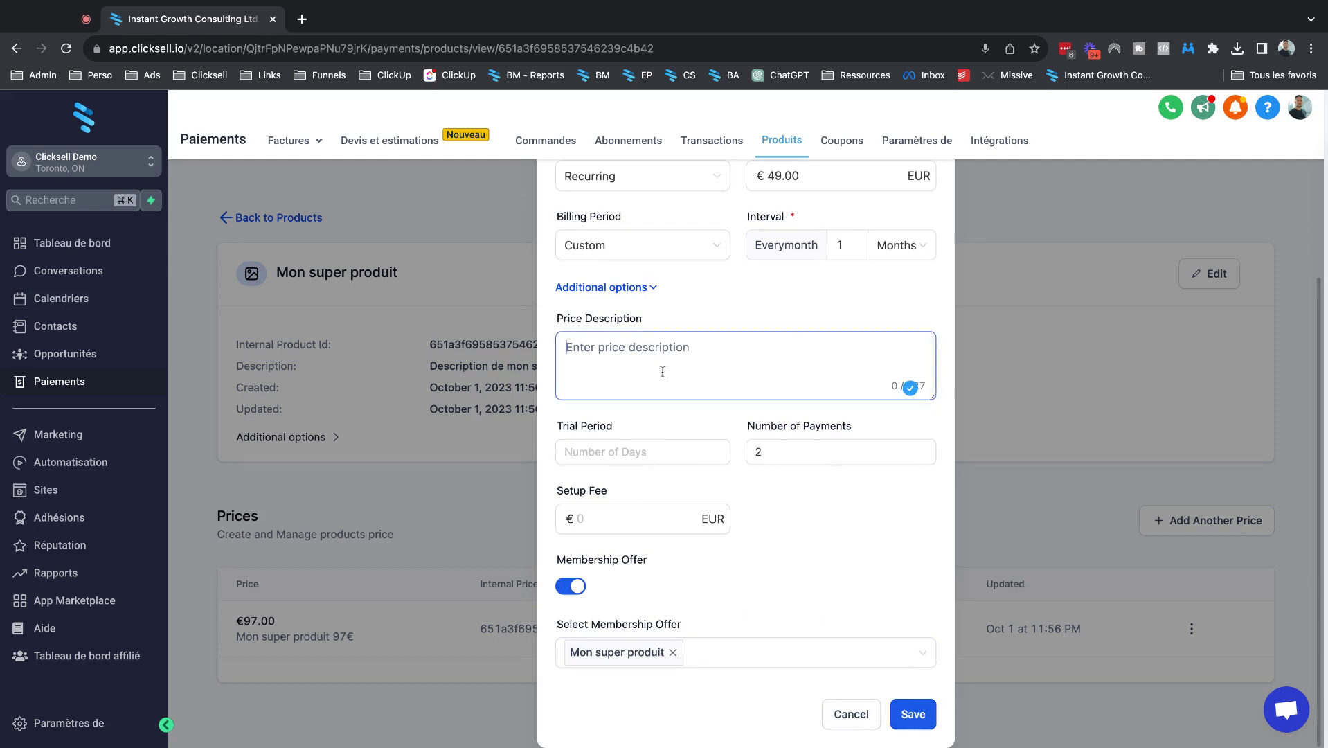
text(Paiement )
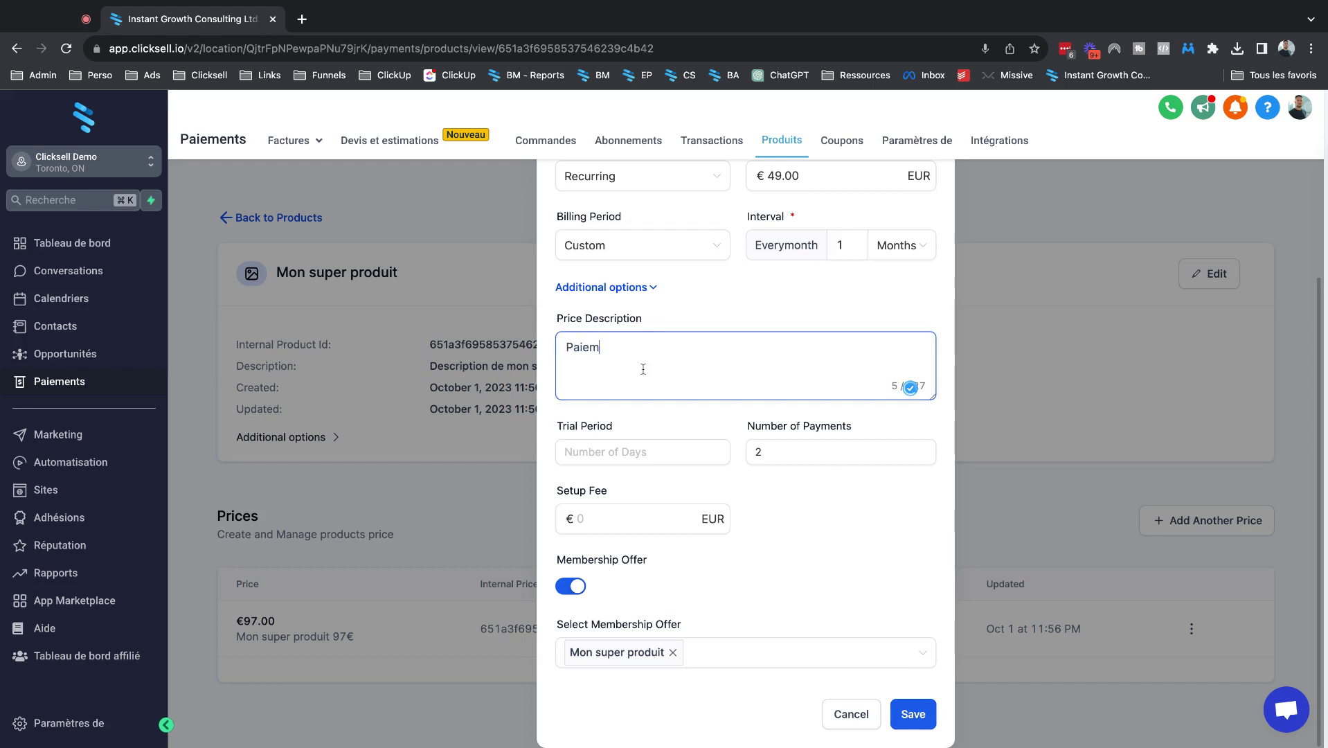
text(en deux fois)
click(931, 719)
scroll(914, 685, down, 1)
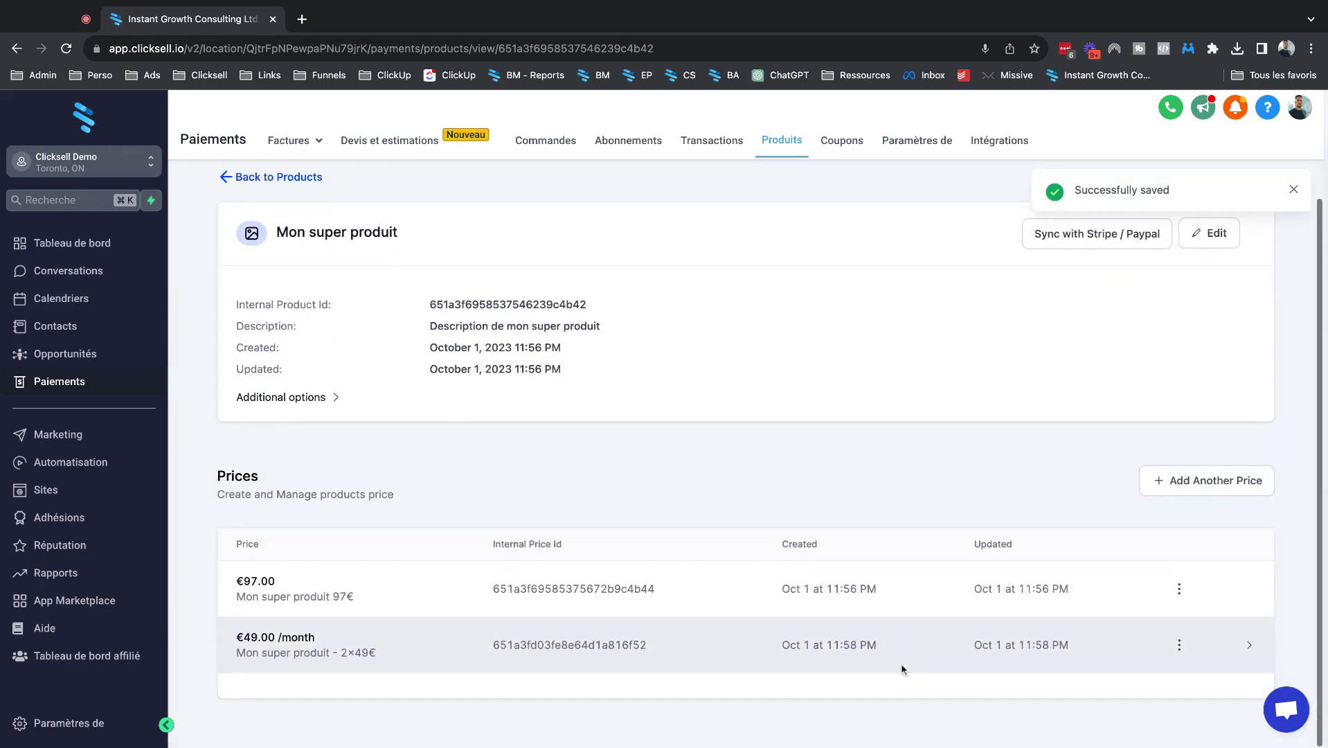